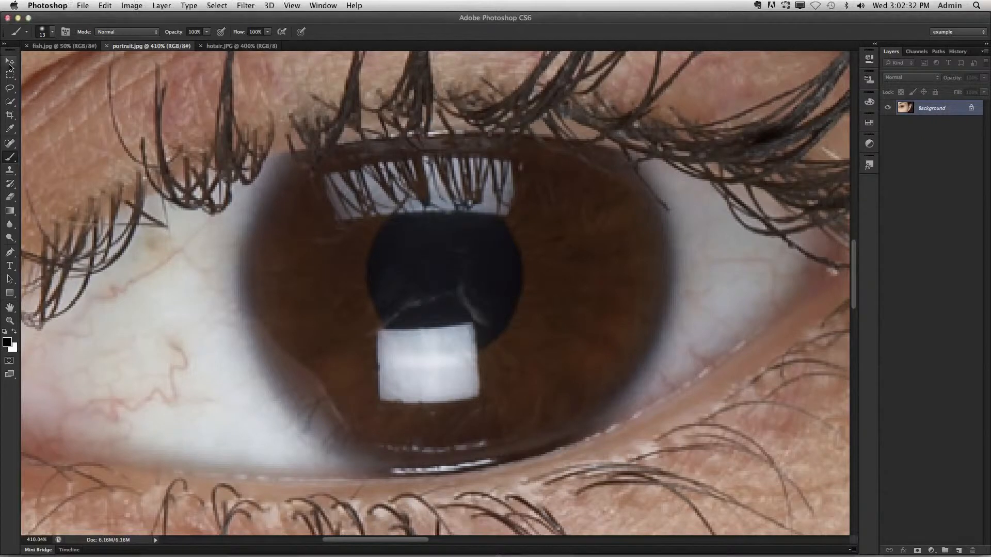
# Step: Compare the option settings of the Move, Zoom, Hand and Brush tools
pyautogui.click(9, 63)
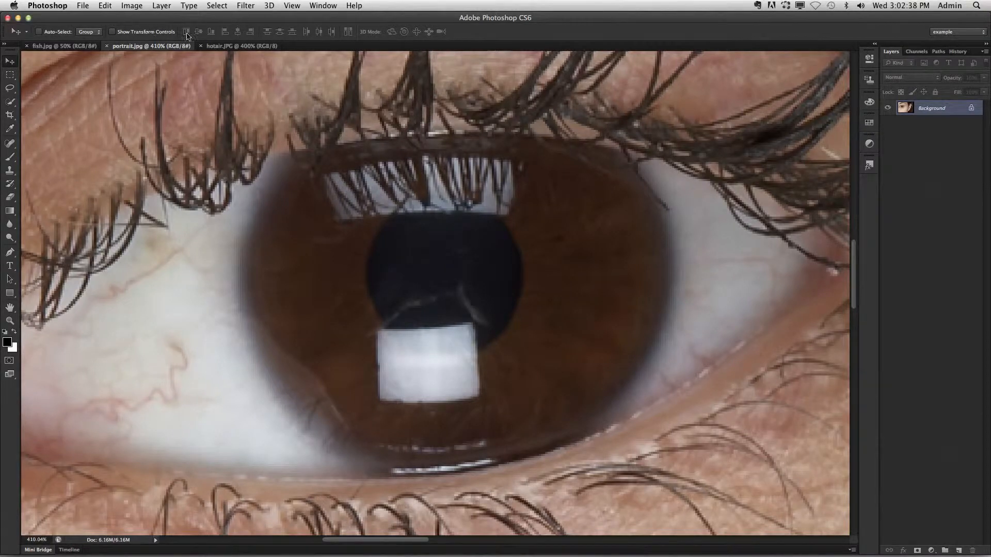
pyautogui.click(10, 321)
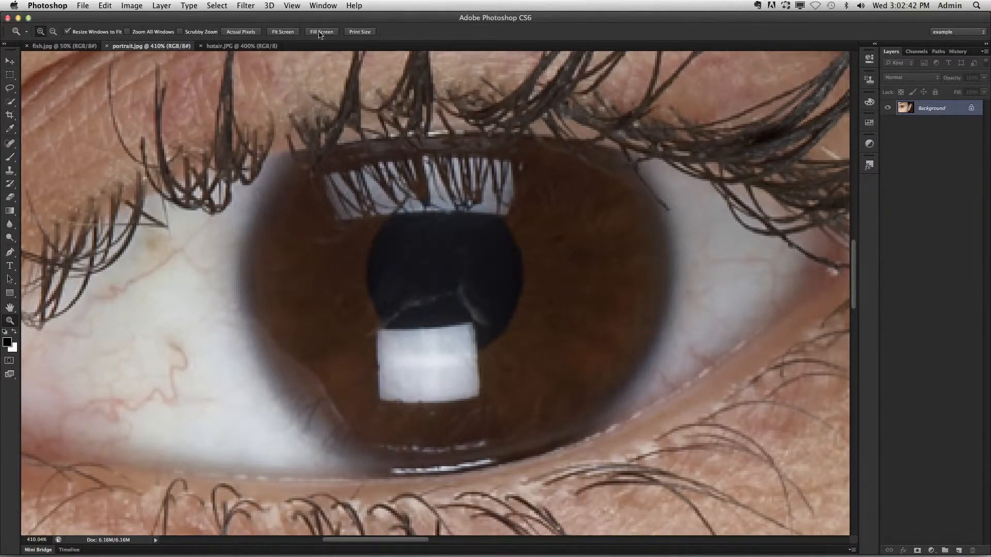
pyautogui.click(10, 307)
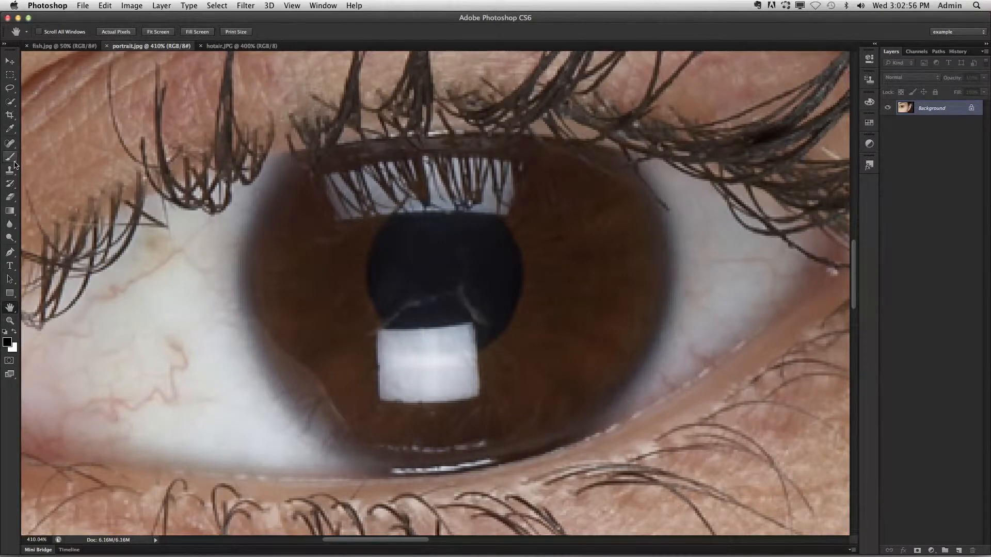
pyautogui.moveTo(15, 164)
pyautogui.mouseDown()
pyautogui.moveTo(75, 161)
pyautogui.moveTo(77, 185)
pyautogui.moveTo(61, 154)
pyautogui.mouseUp()
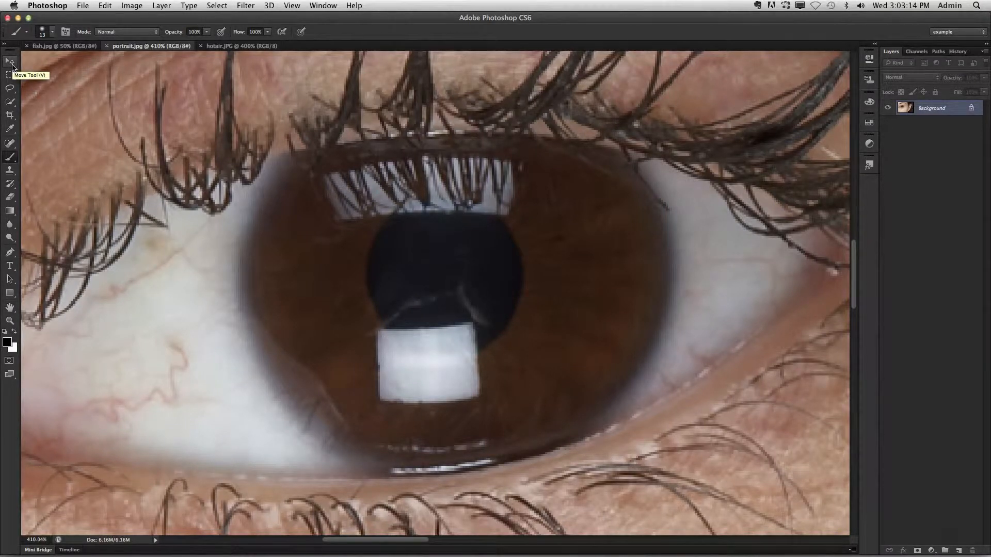
# Step: Zoom into the pupil at 3200% using Scrubby Zoom and show the pixel grid
pyautogui.click(10, 322)
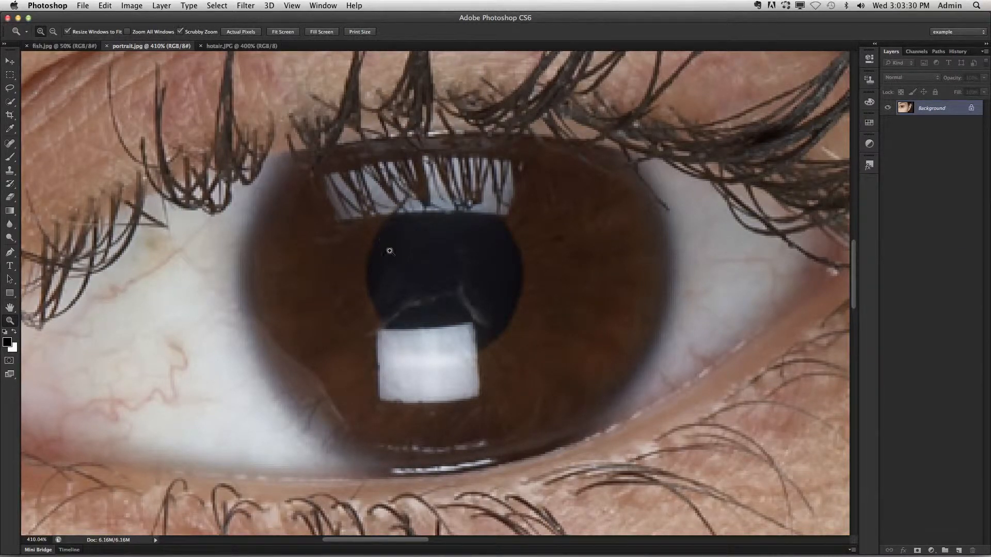
pyautogui.moveTo(389, 251); pyautogui.dragTo(496, 241)
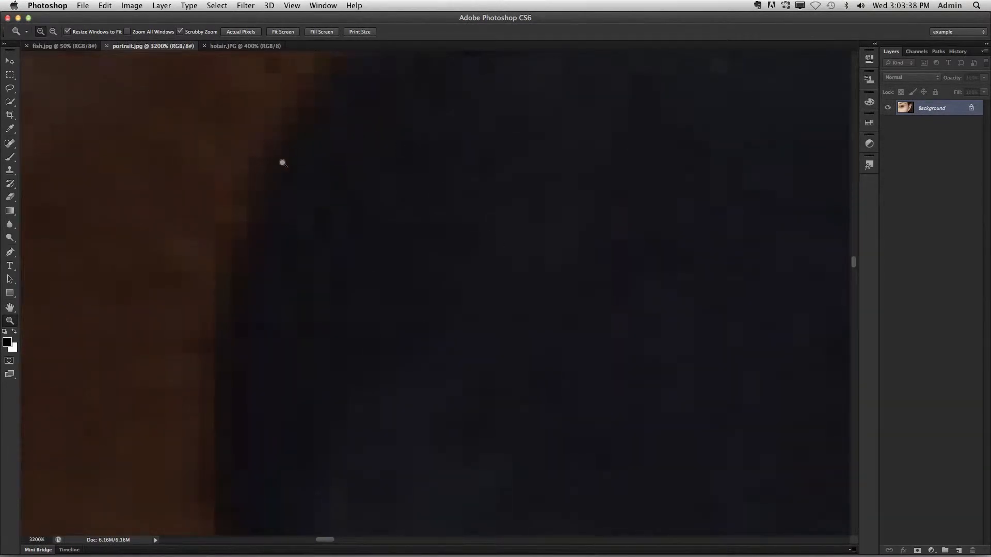
pyautogui.click(292, 6)
pyautogui.moveTo(303, 176)
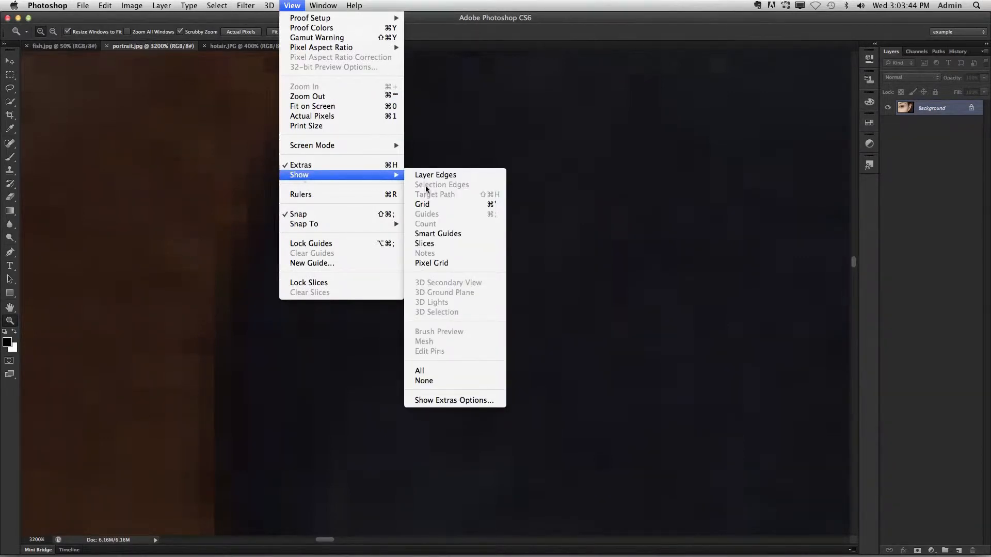
pyautogui.click(441, 262)
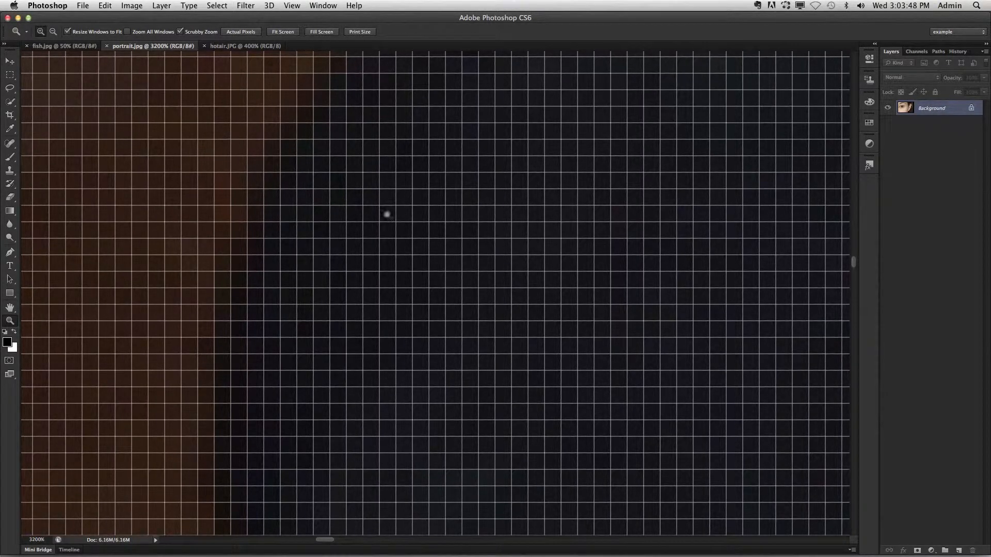
# Step: Hide the pixel grid and zoom out to about 77% using Scrubby Zoom
pyautogui.click(291, 6)
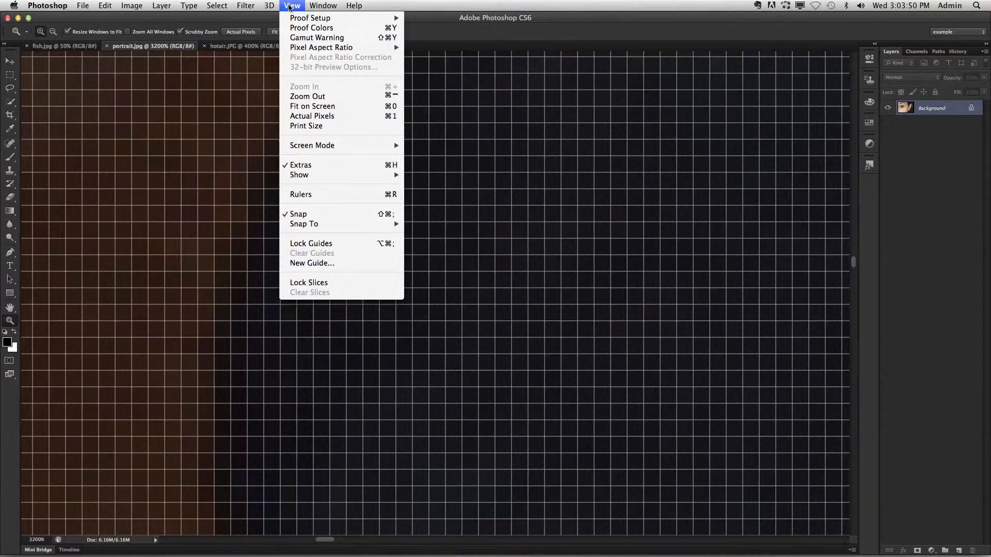
pyautogui.moveTo(311, 176)
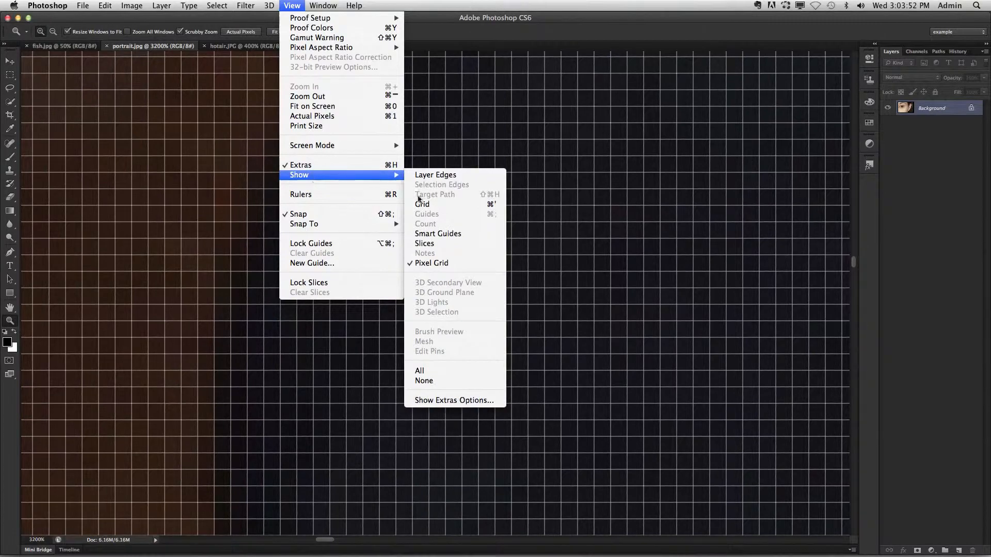
pyautogui.click(444, 265)
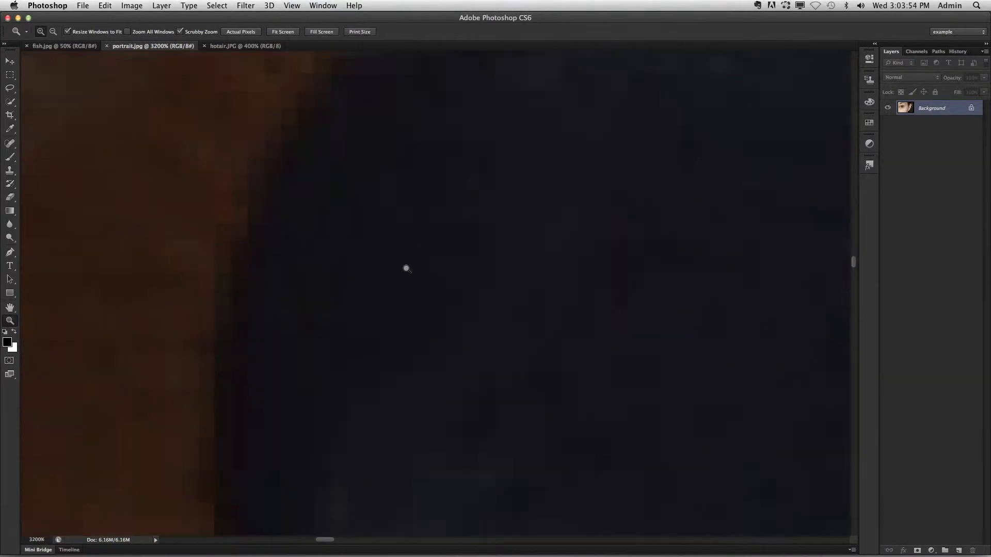
pyautogui.moveTo(406, 268); pyautogui.dragTo(257, 269)
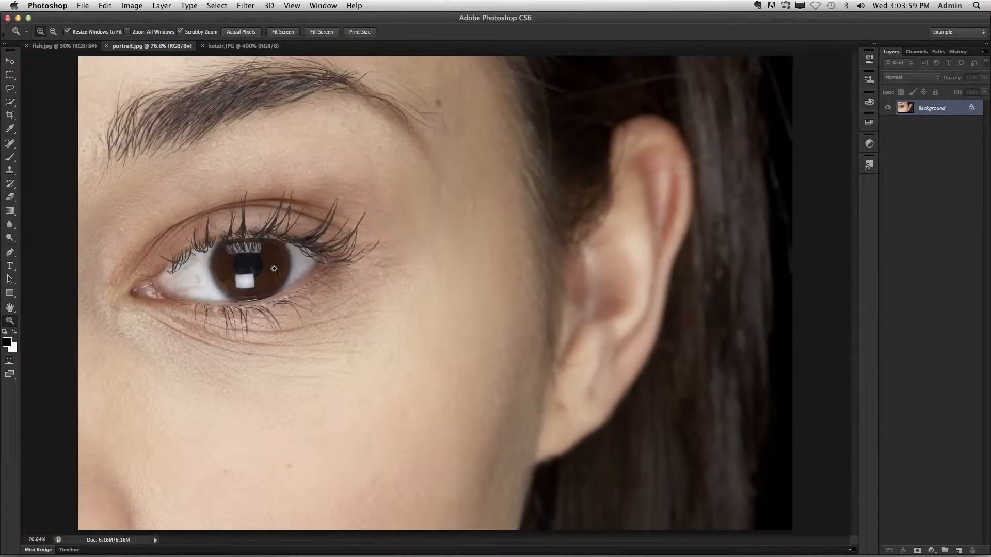
# Step: Turn off Scrubby Zoom and magnify the pupil to about 1070% by framing the area with the Zoom tool
pyautogui.click(180, 33)
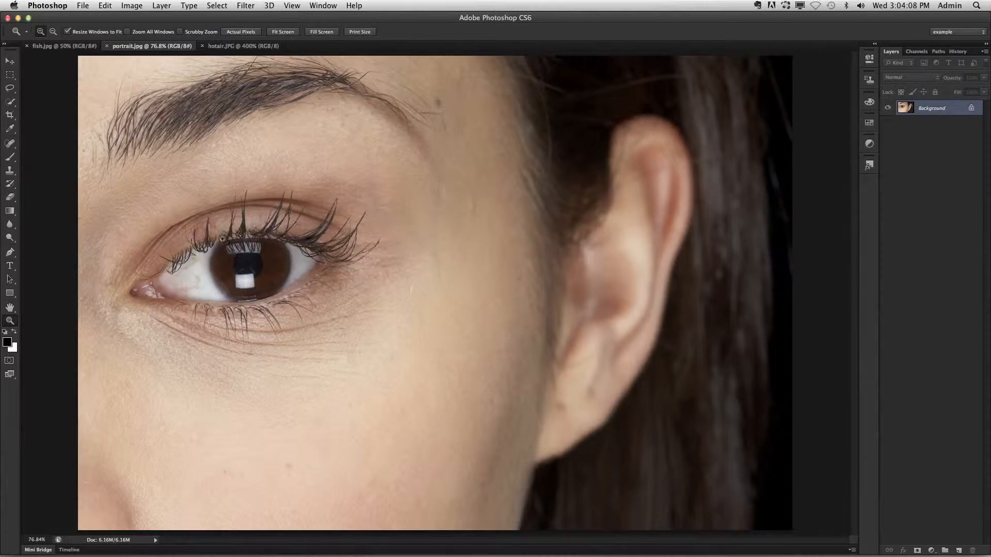
pyautogui.moveTo(208, 220); pyautogui.dragTo(294, 308)
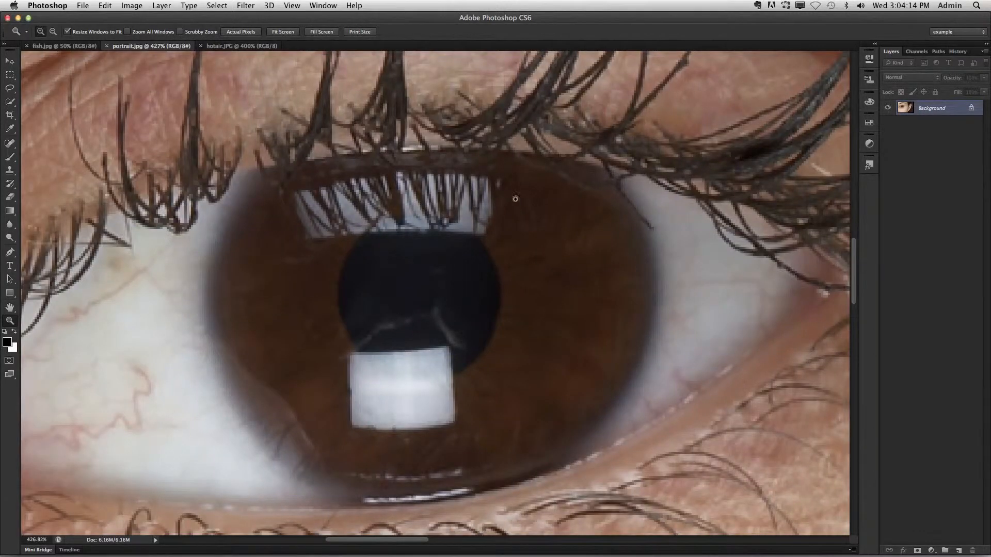
pyautogui.moveTo(326, 202); pyautogui.dragTo(512, 393)
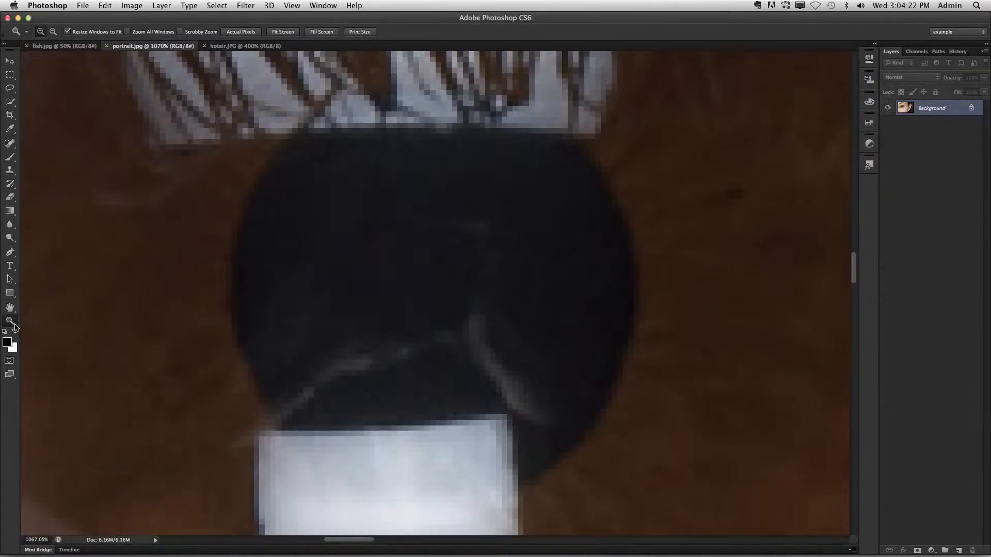
# Step: Zoom out from the pupil in increments to 200%, first temporarily and then with the Zoom tool set to zoom out
pyautogui.keyDown('alt'); pyautogui.click(410, 250); pyautogui.keyUp('alt')
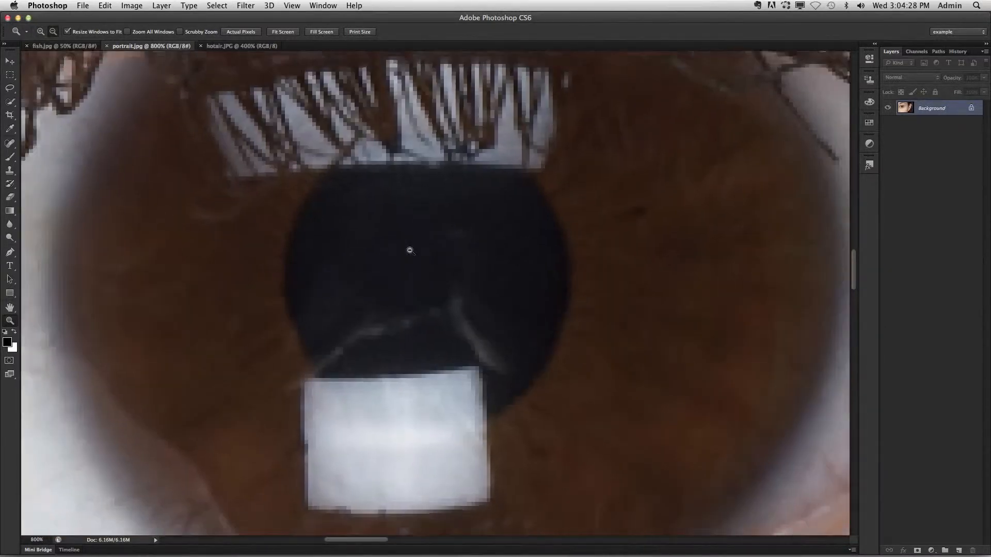
pyautogui.click(55, 33)
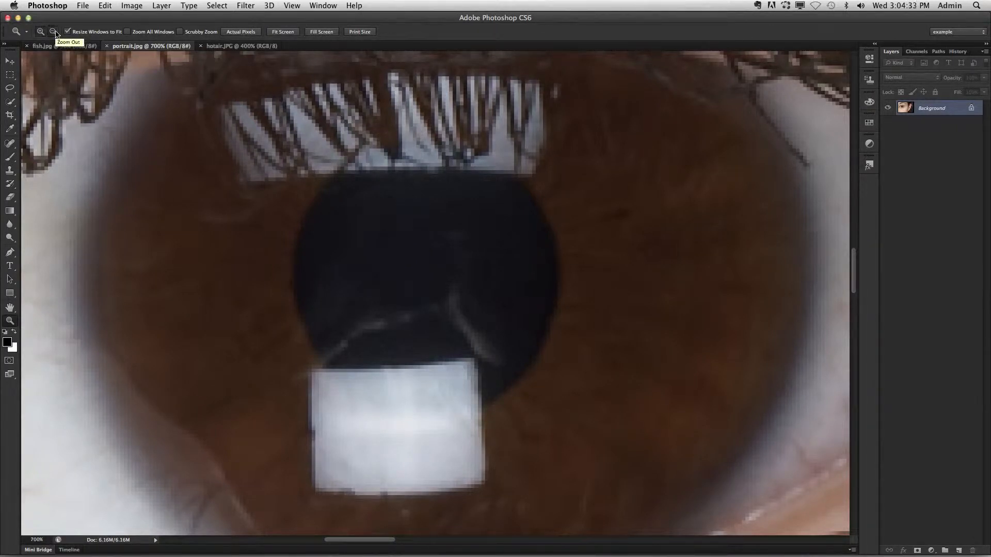
pyautogui.click(429, 268)
pyautogui.click(429, 268)
pyautogui.click(429, 268)
pyautogui.click(429, 268)
pyautogui.click(429, 268)
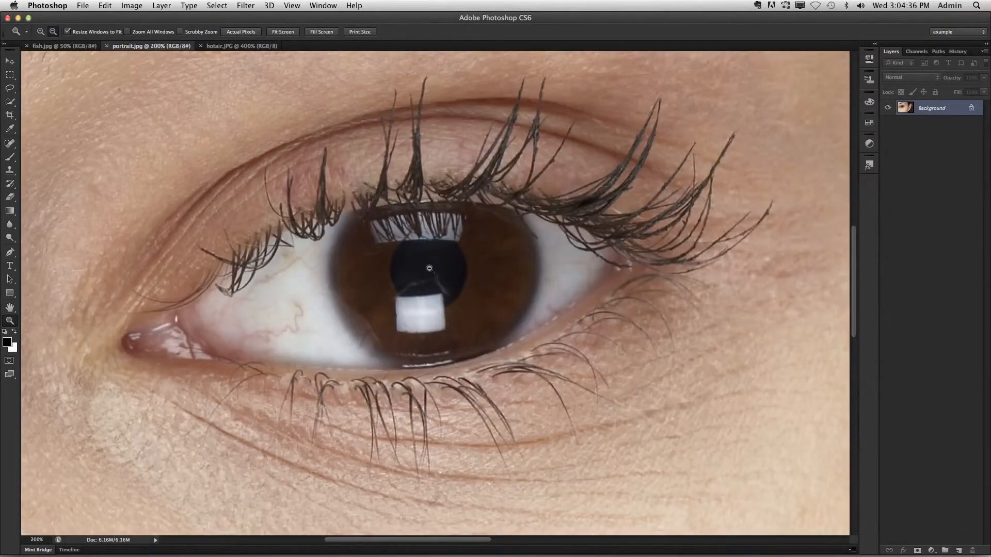
# Step: Set the Zoom tool back to zooming in, view the portrait at 100%, magnify the pupil to 600%, and return to 100%
pyautogui.click(41, 32)
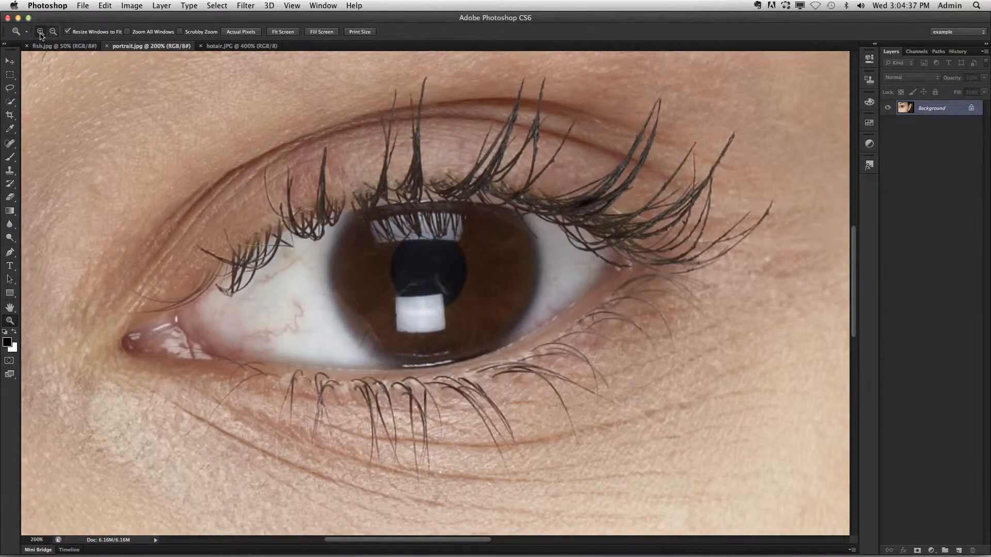
pyautogui.doubleClick(9, 321)
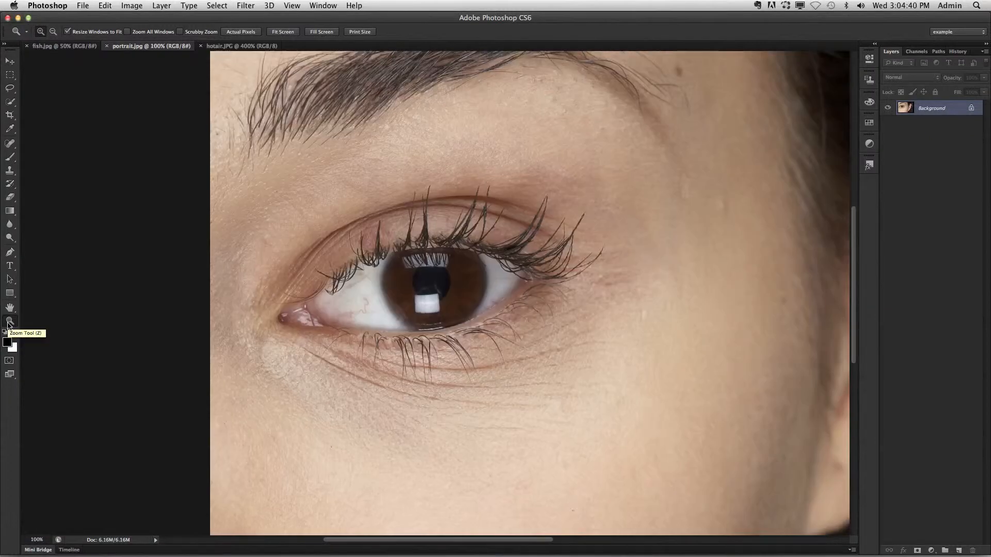
pyautogui.click(434, 283)
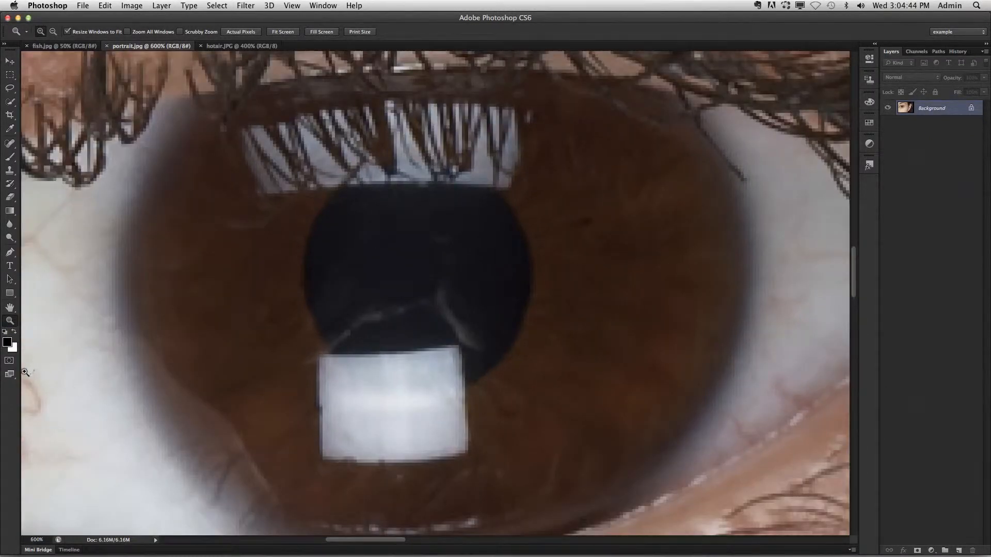
pyautogui.doubleClick(10, 322)
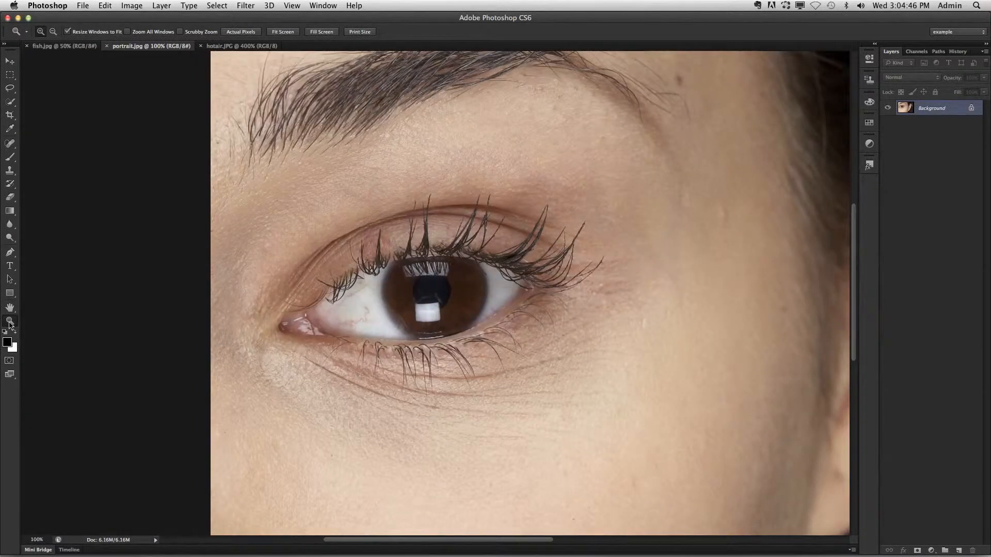
# Step: Magnify the eye in increments to 400% and scroll slightly down the image
pyautogui.click(36, 539)
pyautogui.click(462, 289)
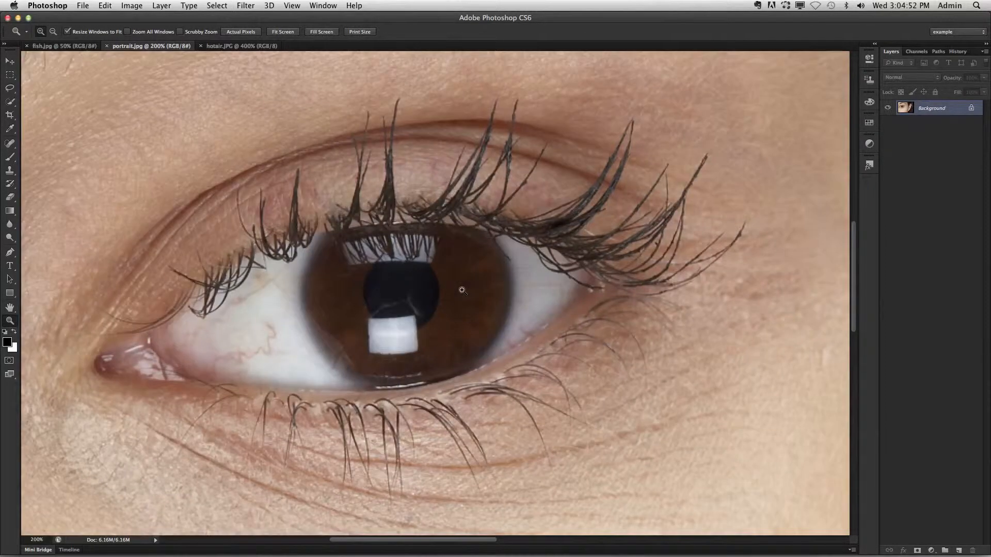
pyautogui.click(317, 302)
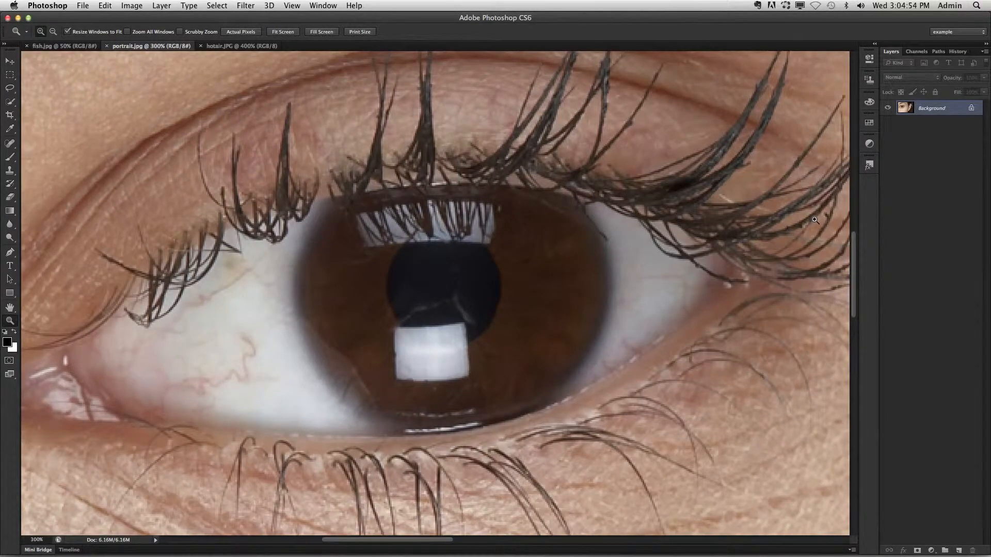
pyautogui.click(743, 239)
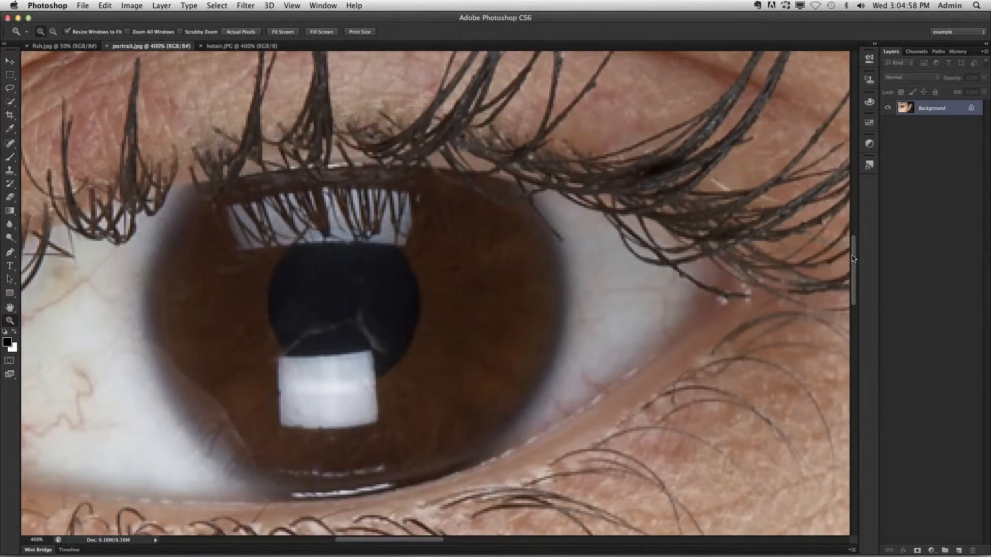
pyautogui.moveTo(854, 261)
pyautogui.mouseDown()
pyautogui.moveTo(855, 191)
pyautogui.moveTo(856, 284)
pyautogui.moveTo(859, 267)
pyautogui.mouseUp()
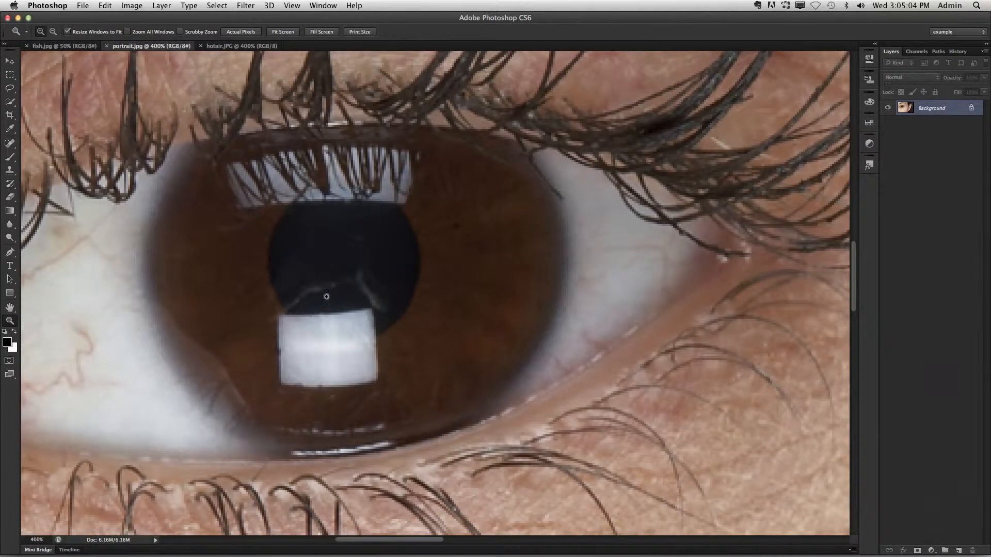
# Step: Pan the enlarged eye with the Hand tool, and pan to the outer lashes while the Brush tool is active
pyautogui.click(10, 308)
pyautogui.moveTo(345, 307)
pyautogui.mouseDown()
pyautogui.moveTo(366, 186)
pyautogui.moveTo(380, 358)
pyautogui.moveTo(624, 349)
pyautogui.moveTo(279, 333)
pyautogui.moveTo(409, 274)
pyautogui.moveTo(360, 316)
pyautogui.mouseUp()
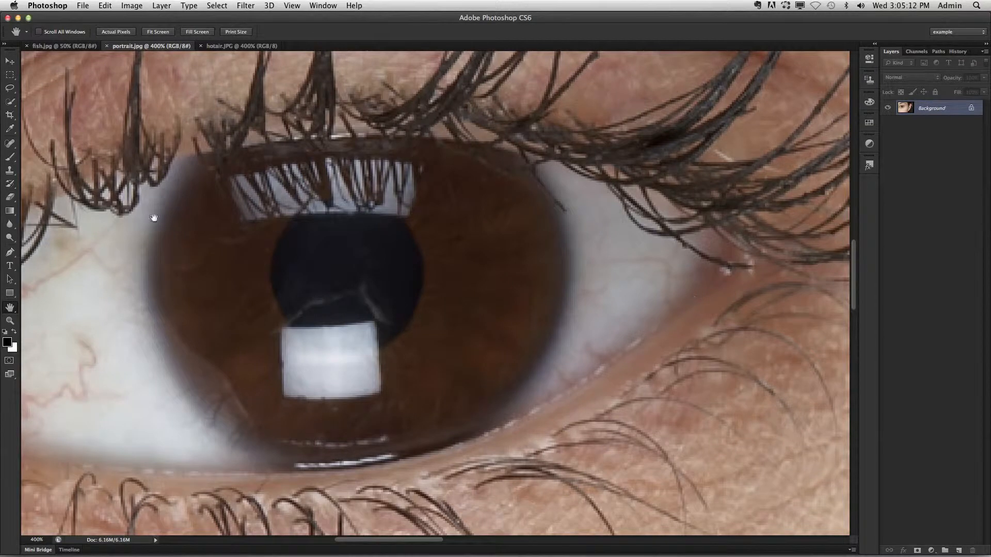
pyautogui.click(8, 159)
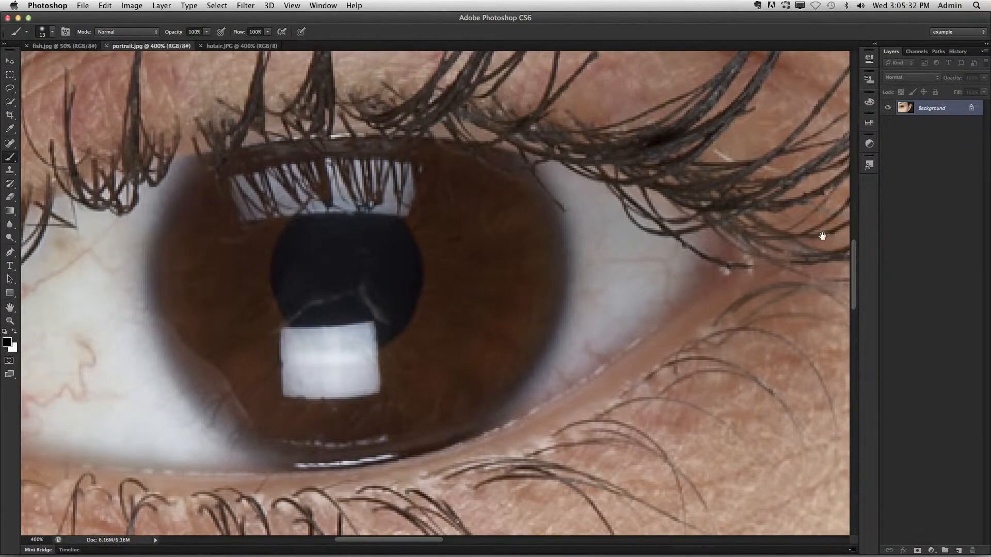
pyautogui.moveTo(821, 231)
pyautogui.mouseDown()
pyautogui.moveTo(397, 258)
pyautogui.moveTo(408, 258)
pyautogui.mouseUp()
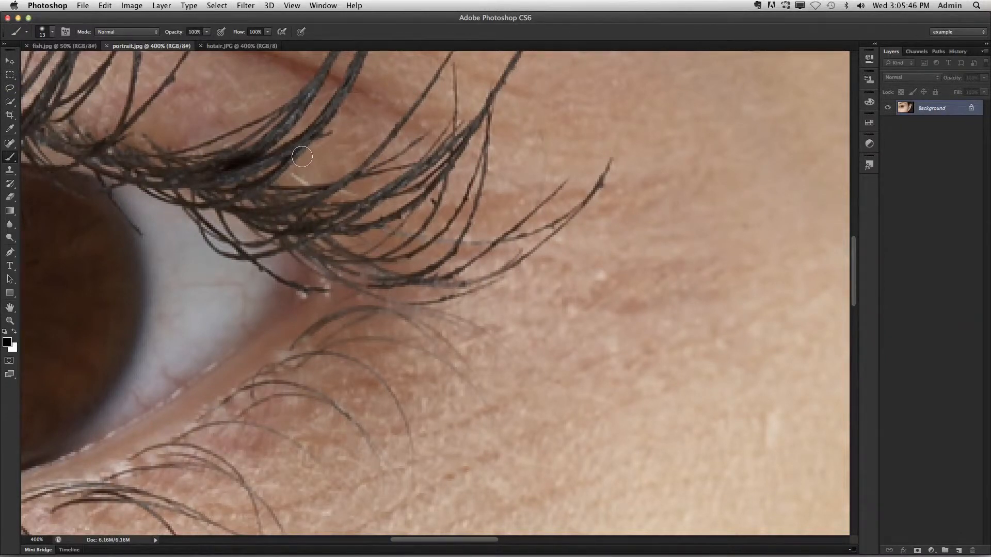
# Step: Alternate between the Rectangular Marquee and Brush tools, and bring up the Hand tool's and Zoom tool's options
pyautogui.press('m')
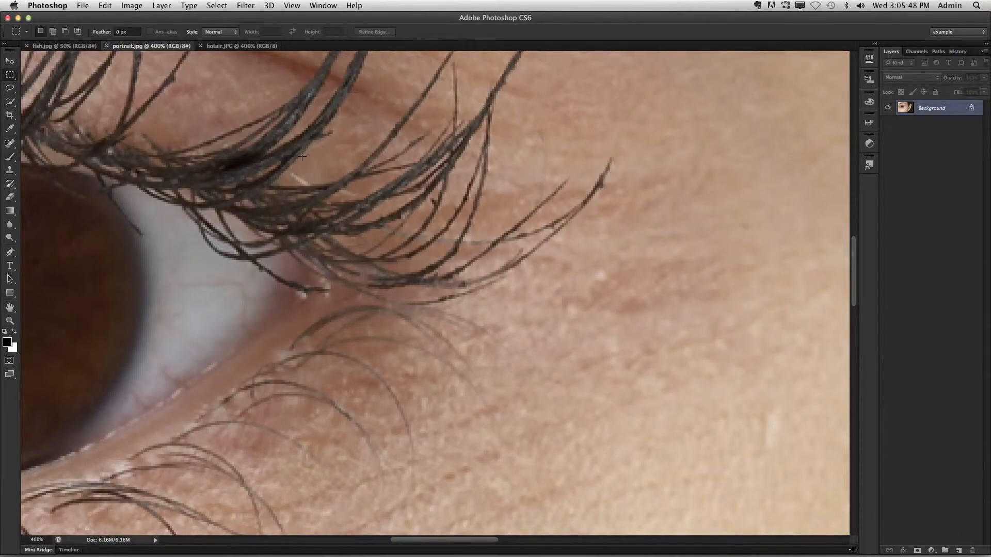
pyautogui.press('b')
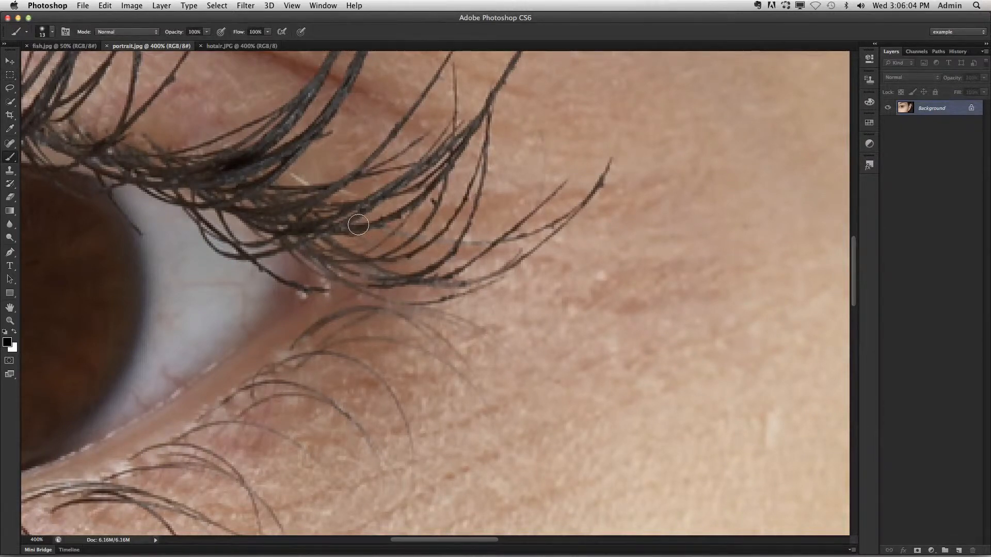
pyautogui.press('m')
pyautogui.press('b')
pyautogui.press('m')
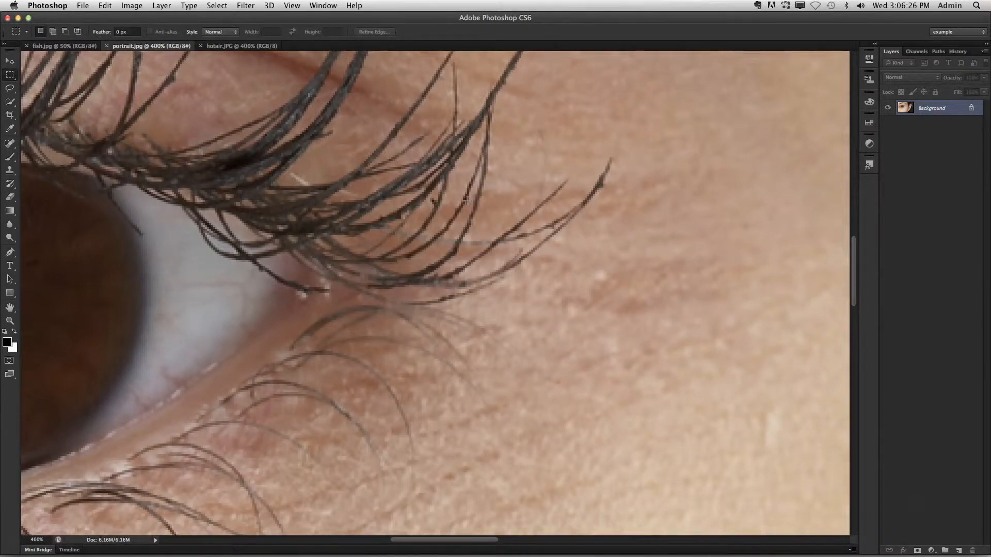
pyautogui.press('b')
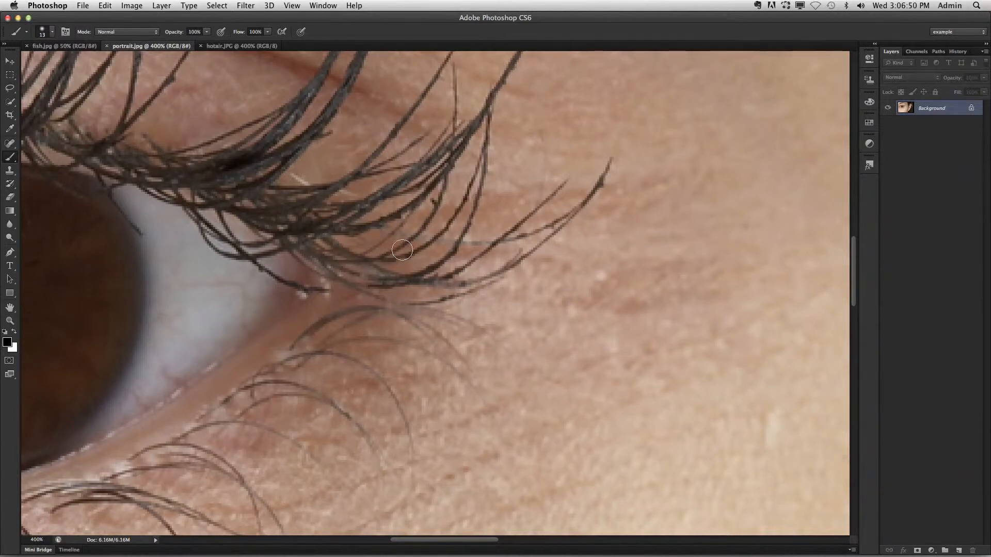
pyautogui.click(10, 310)
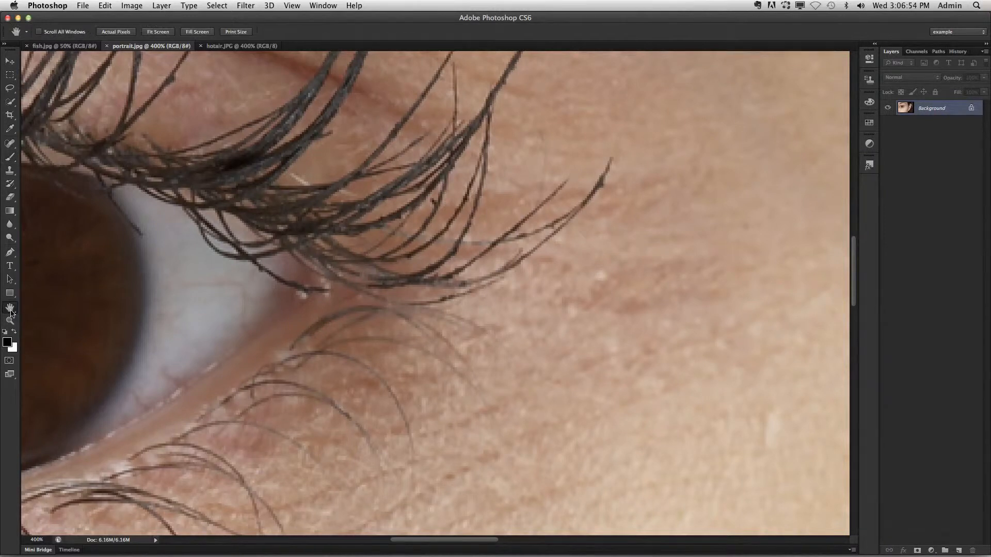
pyautogui.click(9, 320)
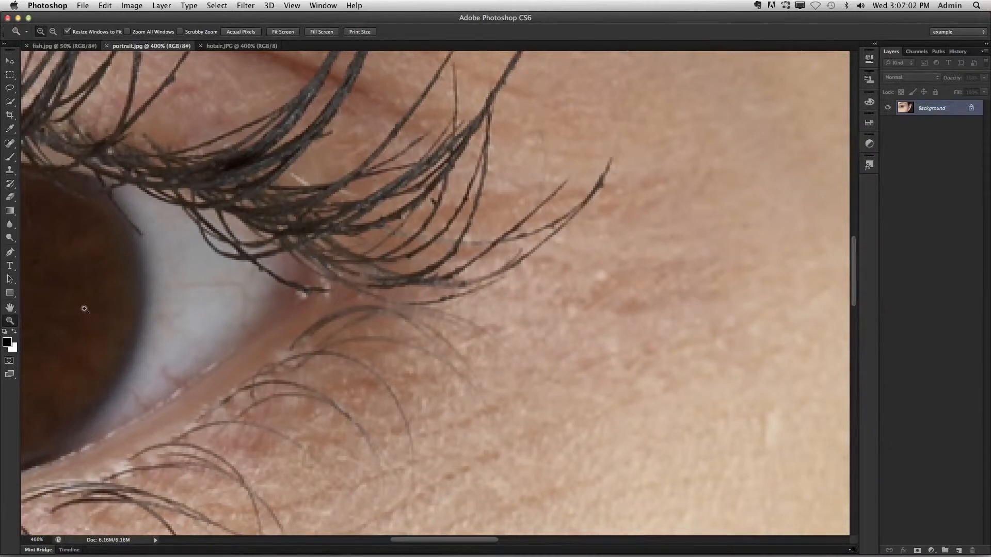
# Step: Rotate the canvas view of the enlarged eye through several angles with the Rotate View tool, ending nearly upside down at about -162°
pyautogui.click(10, 308)
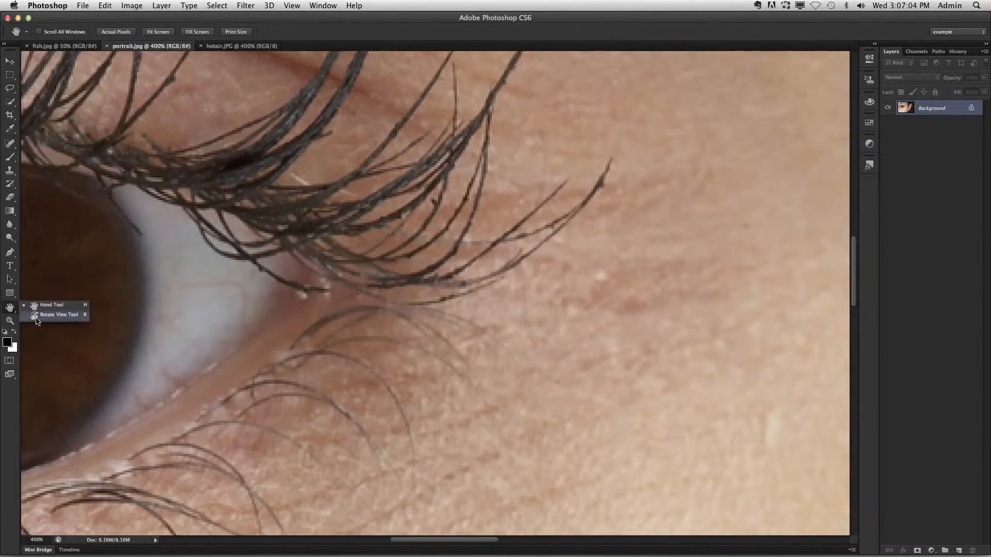
pyautogui.click(36, 317)
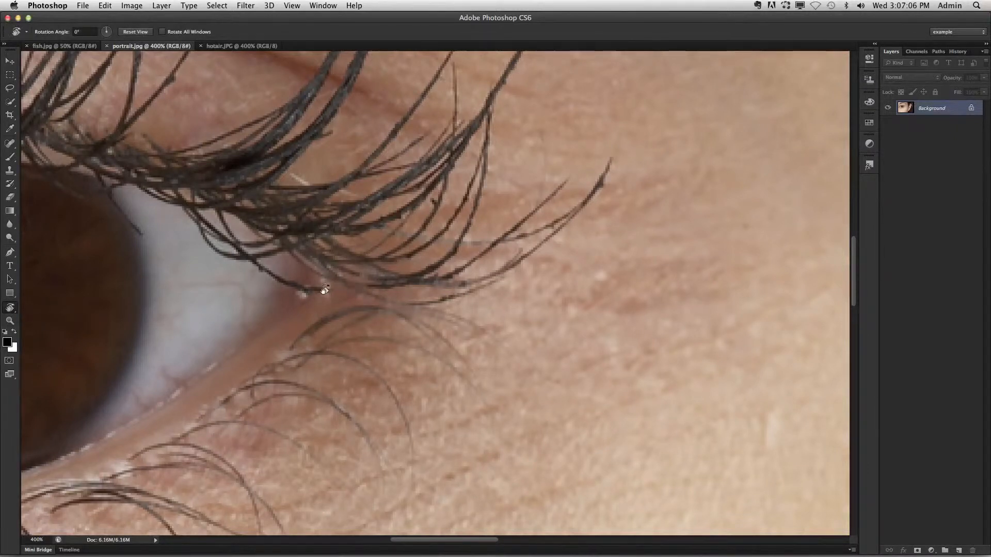
pyautogui.moveTo(215, 281); pyautogui.dragTo(443, 436)
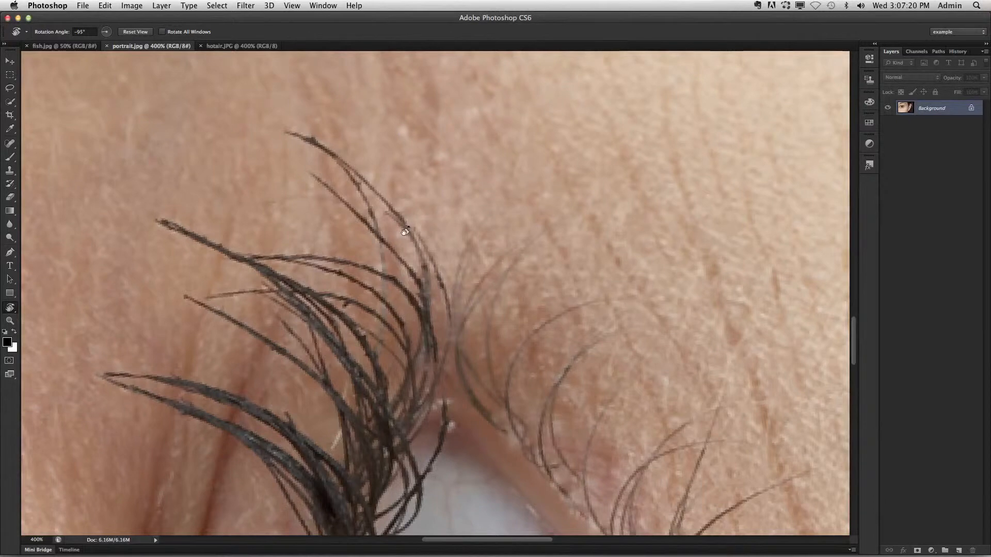
pyautogui.moveTo(582, 405); pyautogui.dragTo(339, 307)
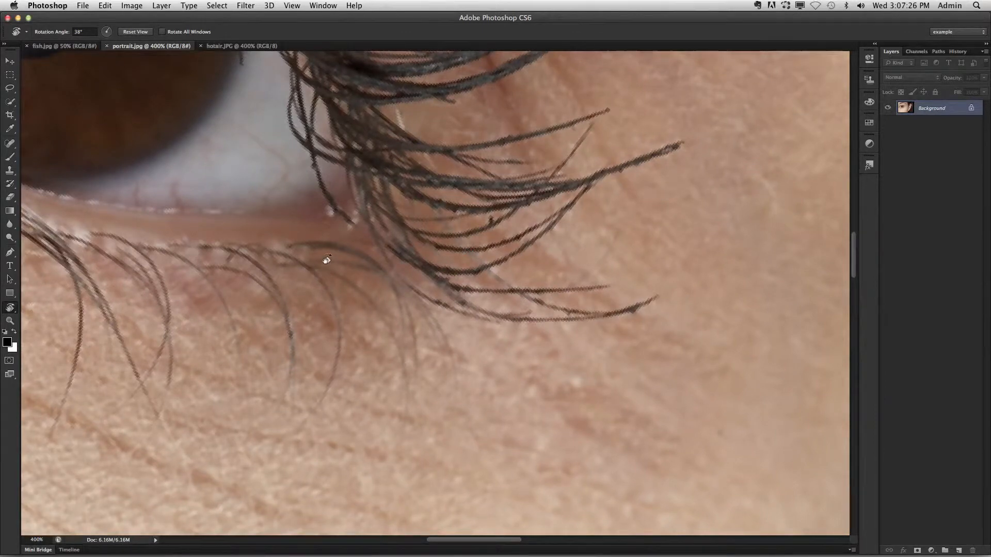
pyautogui.moveTo(326, 260); pyautogui.dragTo(420, 331)
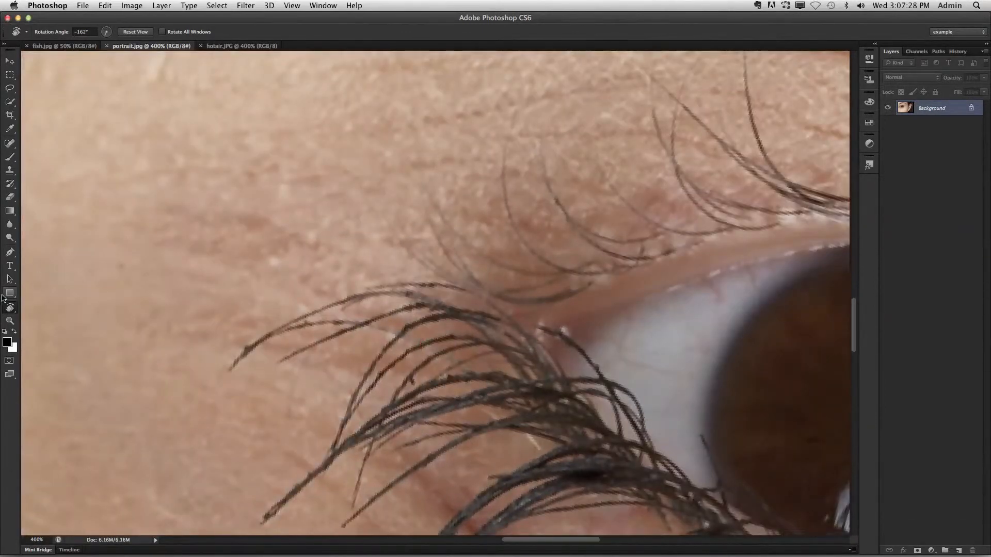
# Step: Zoom out from the rotated portrait to 66.67% and reset the view rotation to 0°
pyautogui.click(10, 320)
pyautogui.keyDown('alt'); pyautogui.click(229, 304); pyautogui.keyUp('alt')
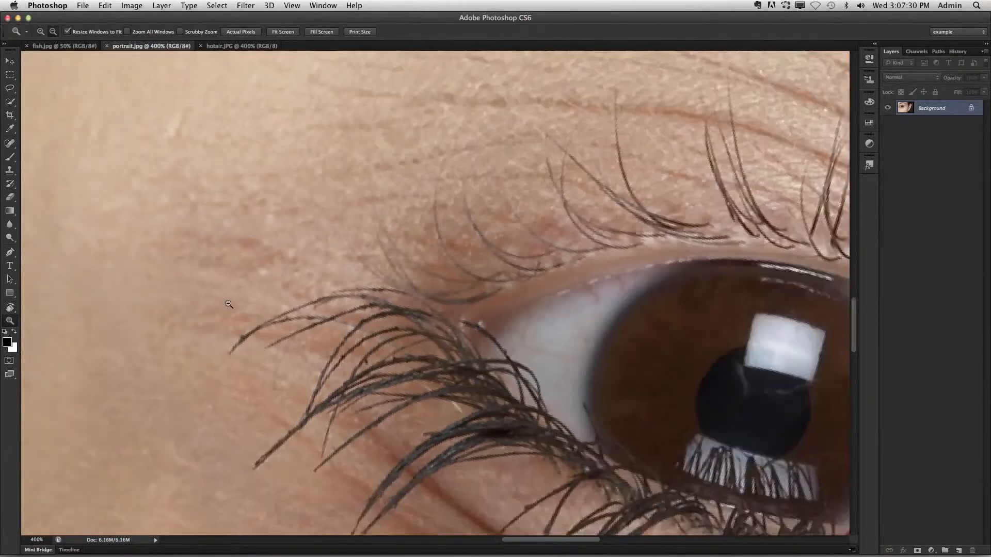
pyautogui.keyDown('alt'); pyautogui.click(228, 304); pyautogui.keyUp('alt')
pyautogui.keyDown('alt'); pyautogui.click(228, 304); pyautogui.keyUp('alt')
pyautogui.keyDown('alt'); pyautogui.click(229, 304); pyautogui.keyUp('alt')
pyautogui.keyDown('alt'); pyautogui.click(229, 304); pyautogui.keyUp('alt')
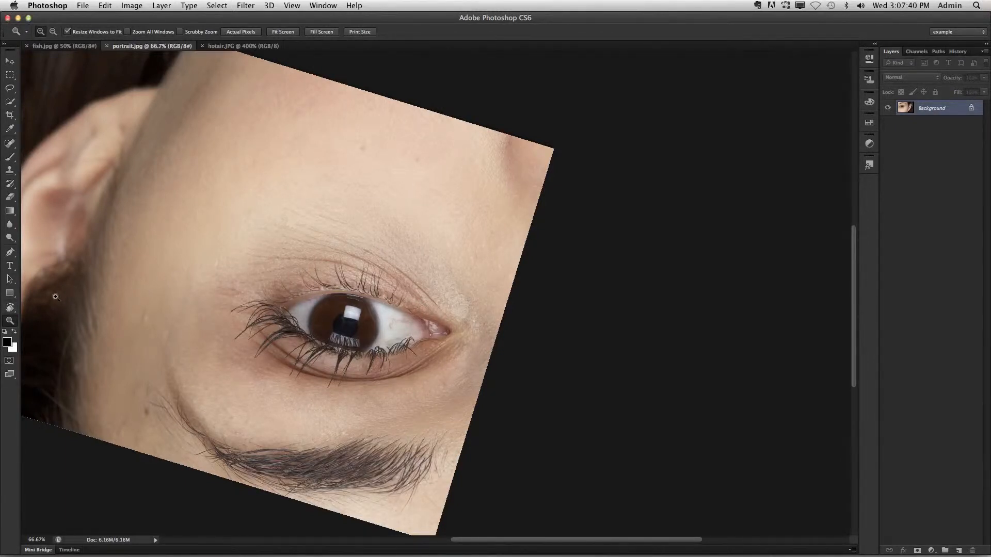
pyautogui.click(11, 309)
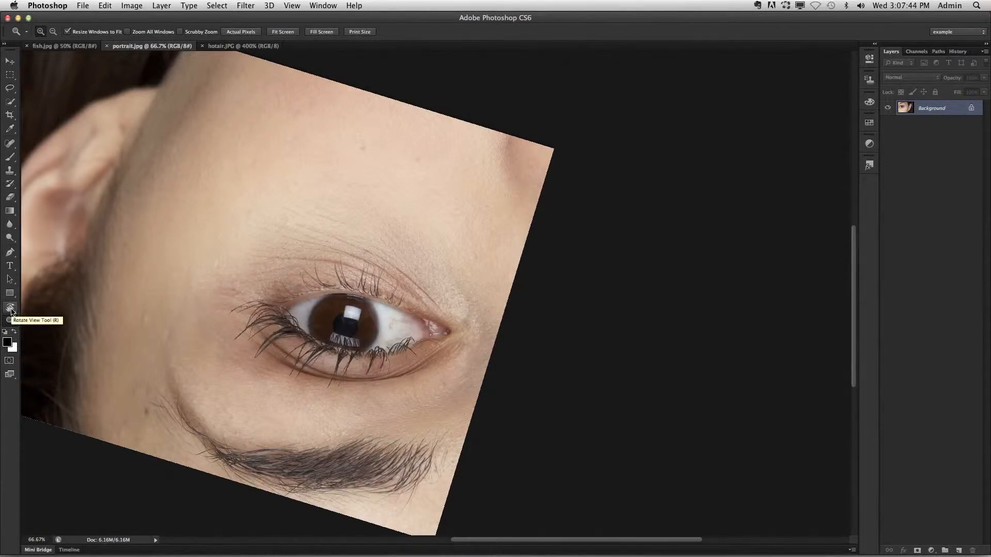
pyautogui.doubleClick(11, 310)
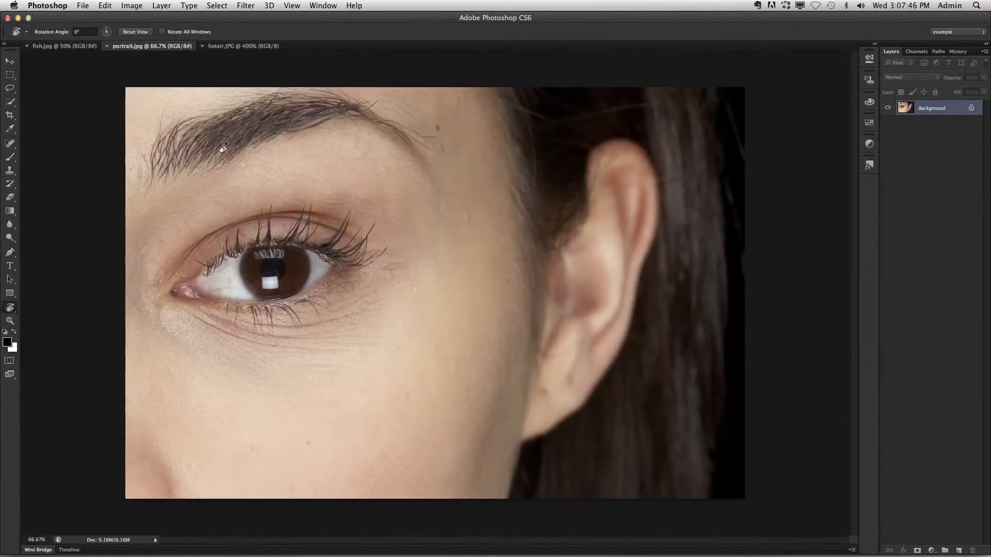
pyautogui.click(142, 9)
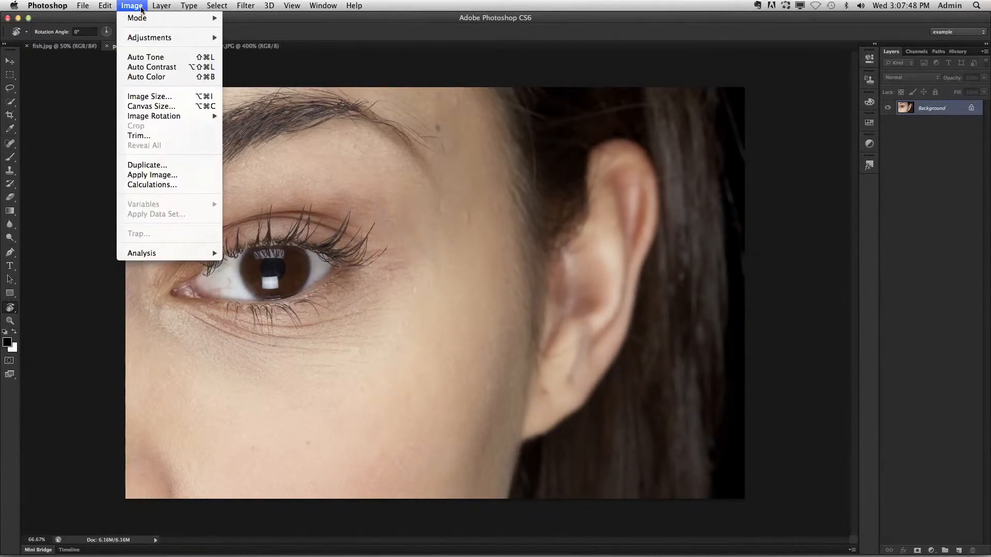
pyautogui.moveTo(152, 117)
pyautogui.click(430, 222)
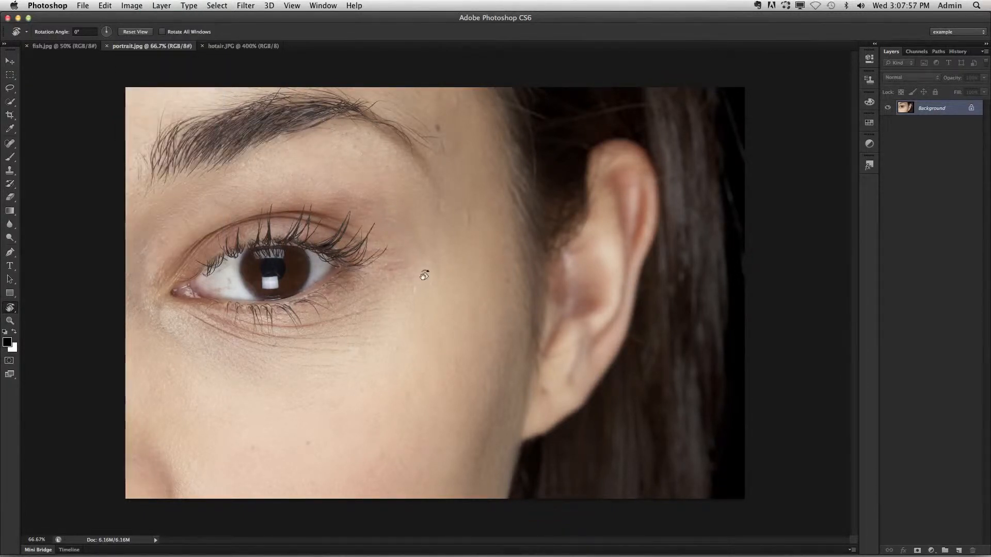
# Step: Switch from the Rotate View tool back to the Hand tool, and paint a black Brush stroke across the skin between eyebrow and eyelid
pyautogui.click(11, 309)
pyautogui.click(41, 305)
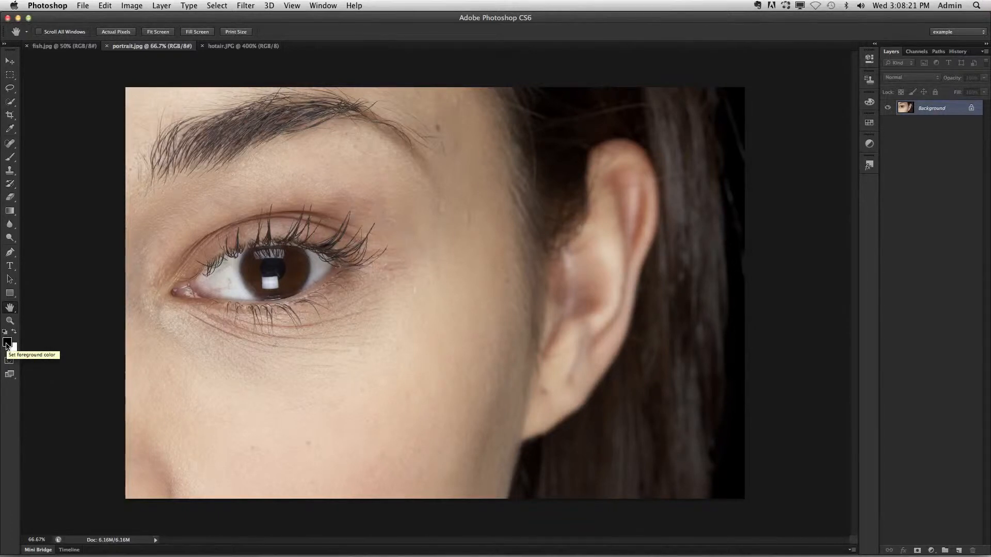
pyautogui.click(10, 157)
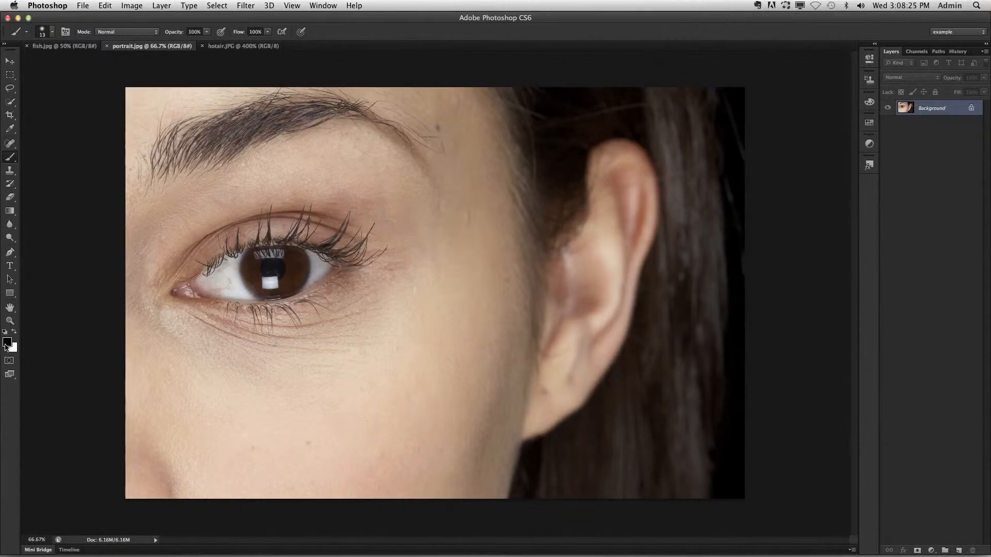
pyautogui.moveTo(253, 186); pyautogui.dragTo(389, 169)
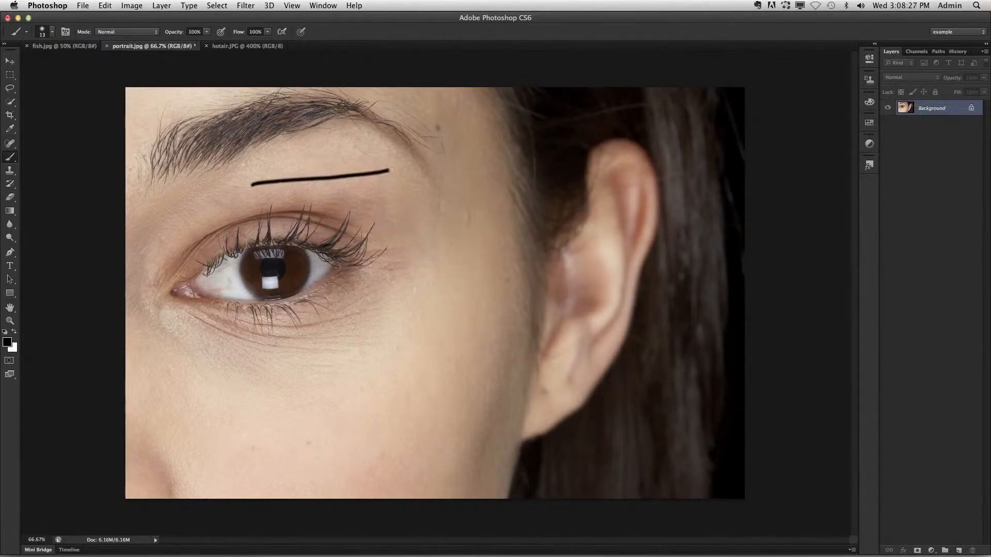
# Step: Set the foreground colour to blue 0865c5 and paint a matching Brush stroke just below the black one
pyautogui.click(9, 343)
pyautogui.click(480, 195)
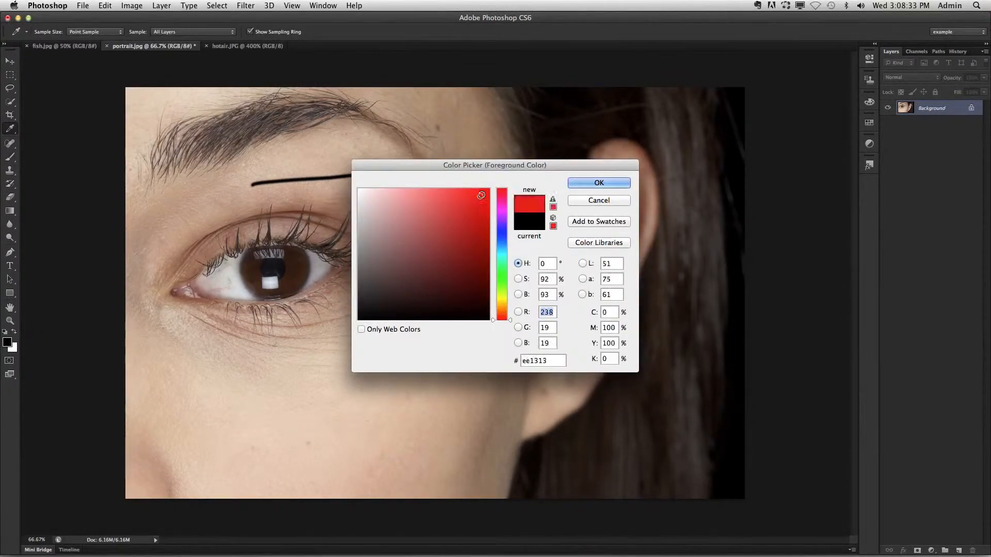
pyautogui.click(503, 229)
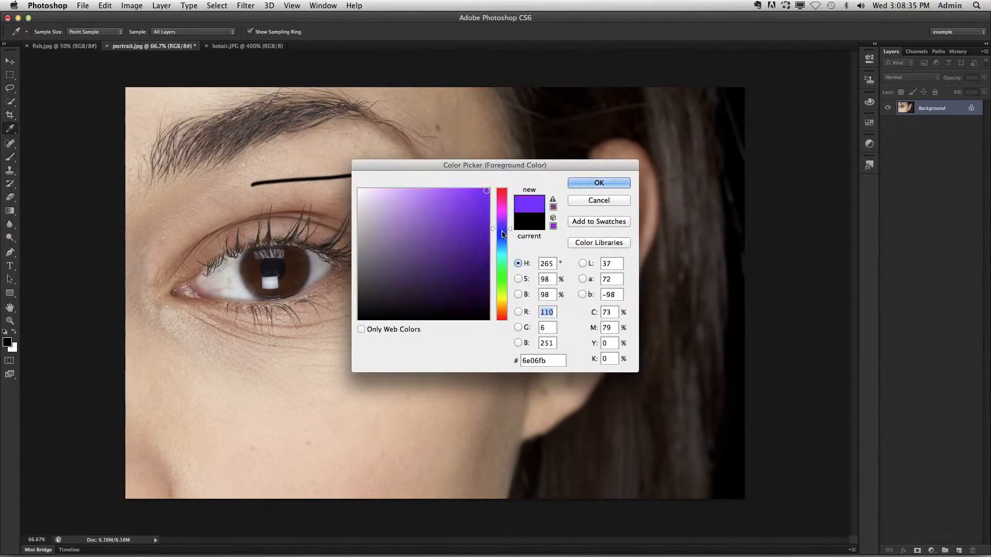
pyautogui.moveTo(503, 234); pyautogui.dragTo(502, 249)
pyautogui.click(484, 218)
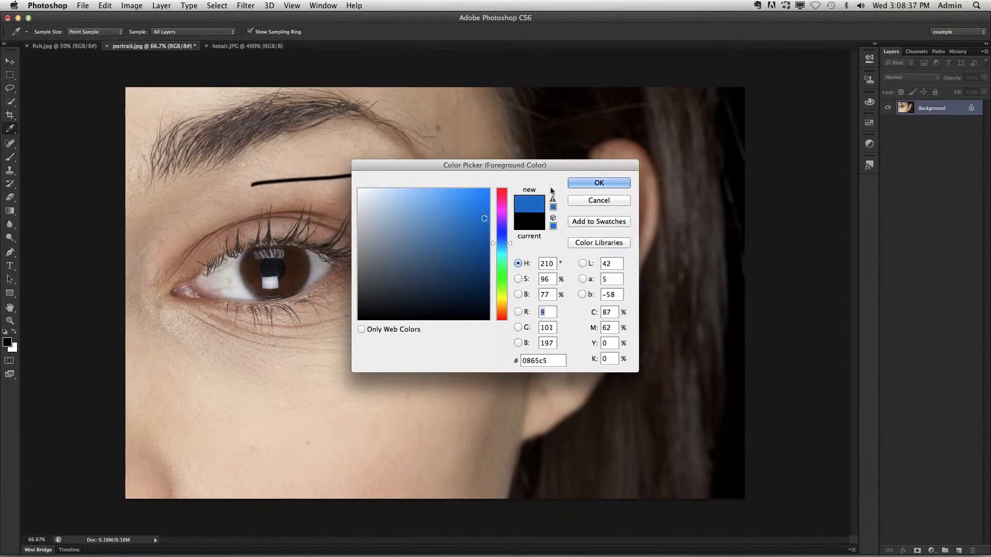
pyautogui.click(580, 183)
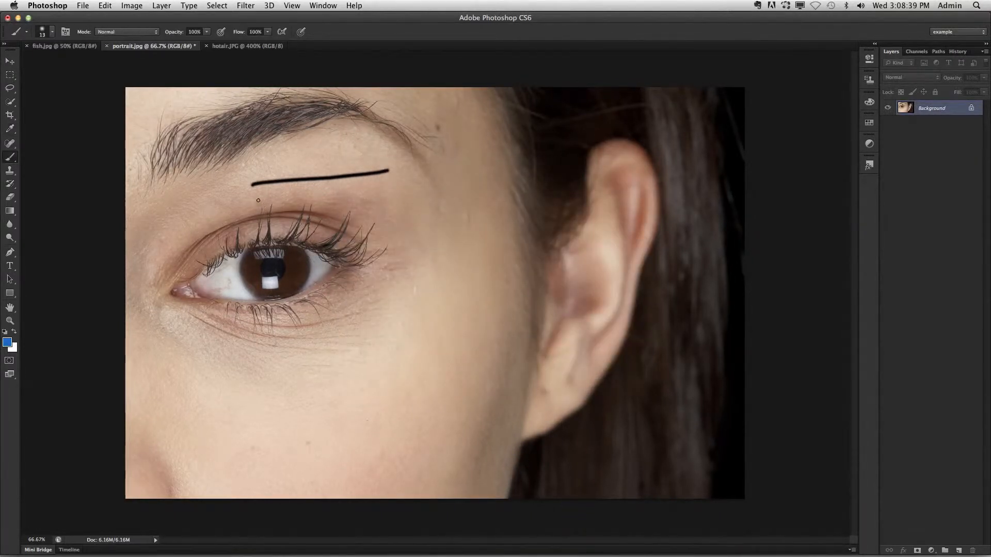
pyautogui.moveTo(253, 199); pyautogui.dragTo(391, 182)
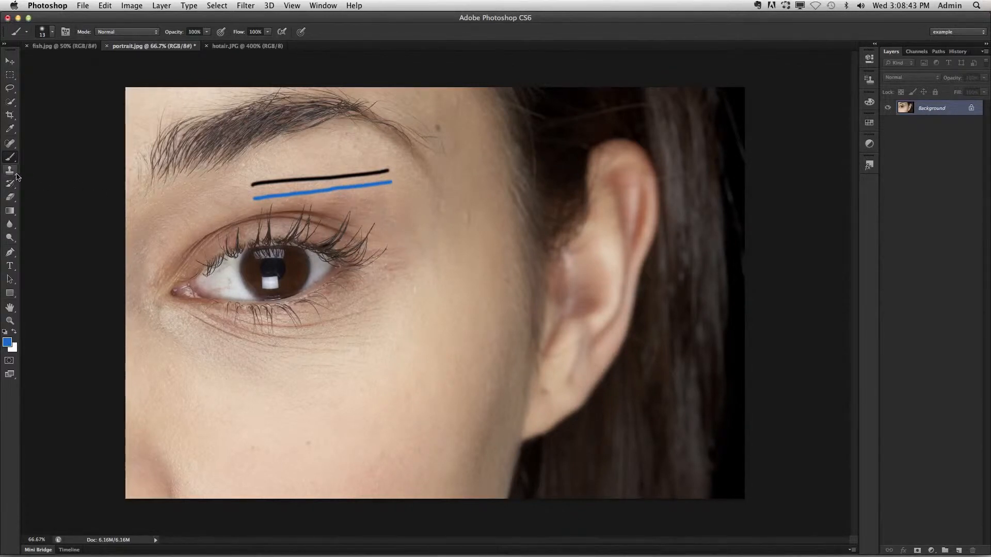
# Step: Erase two parallel strokes on the temple beside the outer lashes with the Eraser tool, using the white background colour
pyautogui.click(11, 198)
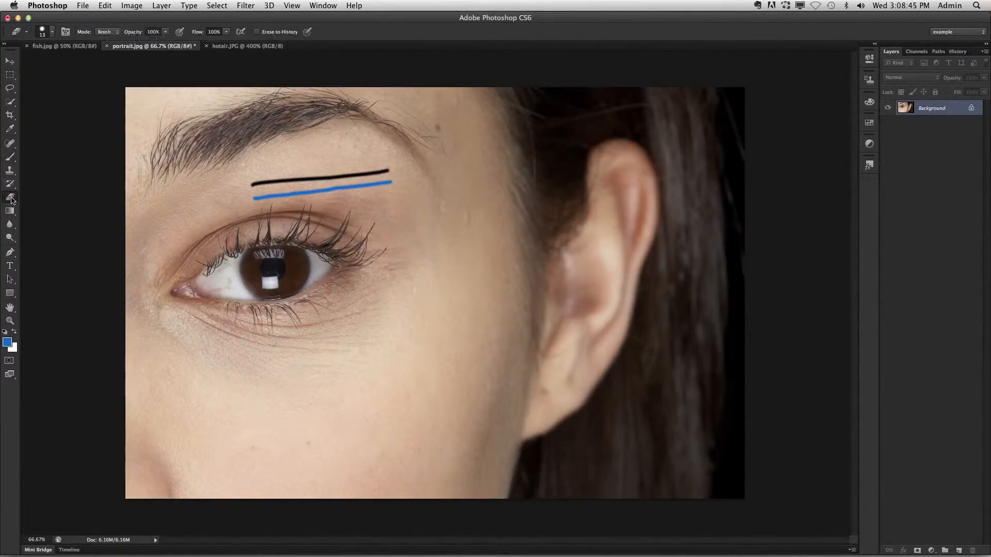
pyautogui.moveTo(393, 240); pyautogui.dragTo(495, 220)
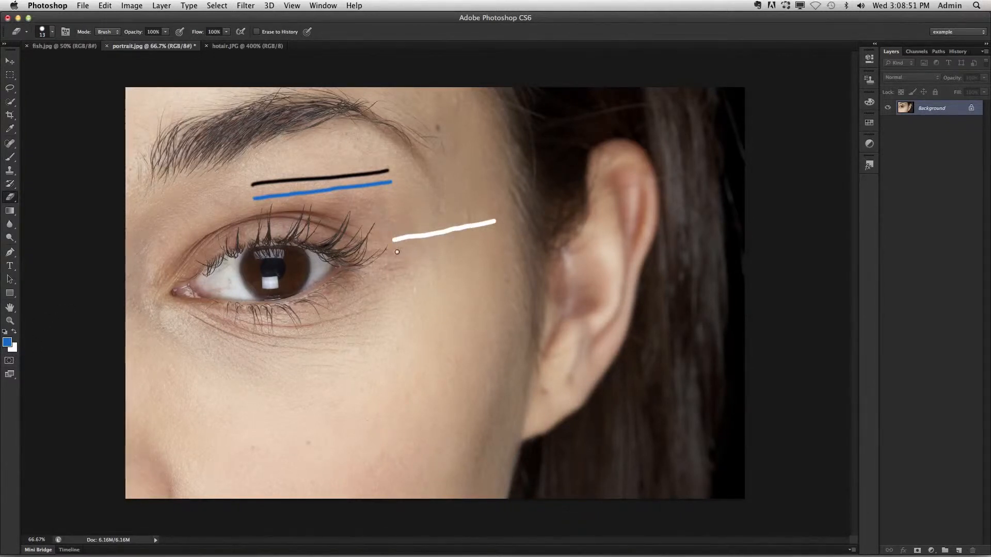
pyautogui.moveTo(396, 253); pyautogui.dragTo(496, 234)
# Step: Set the background colour to a dark green with hue 131° and drag an Eraser stroke across the cheek below the white lines
pyautogui.click(15, 350)
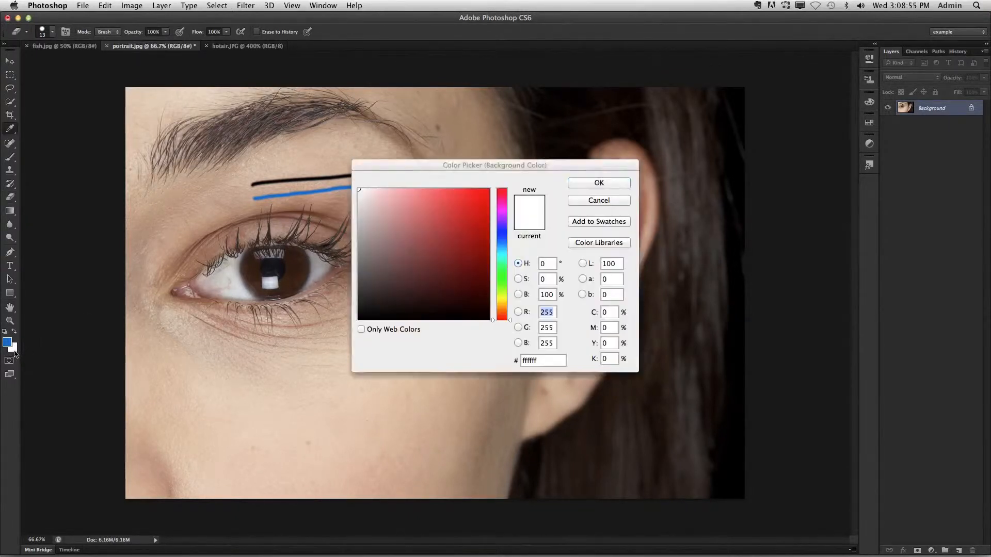
pyautogui.click(503, 274)
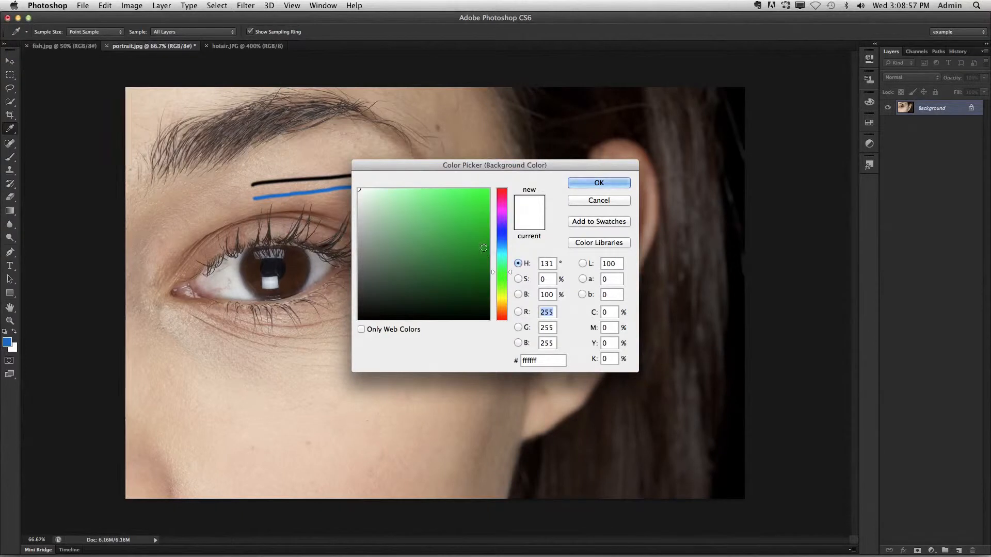
pyautogui.click(484, 251)
pyautogui.click(599, 182)
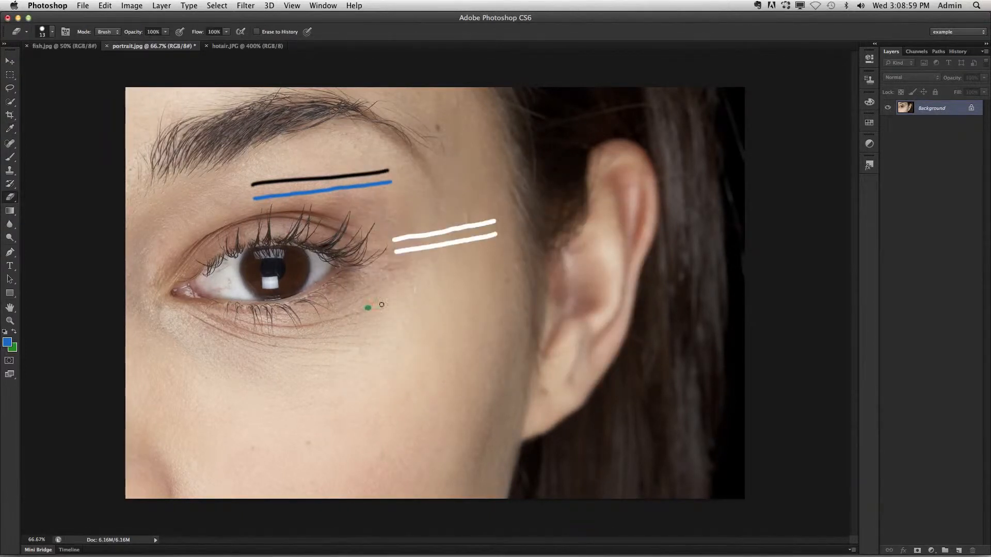
pyautogui.moveTo(366, 308); pyautogui.dragTo(475, 283)
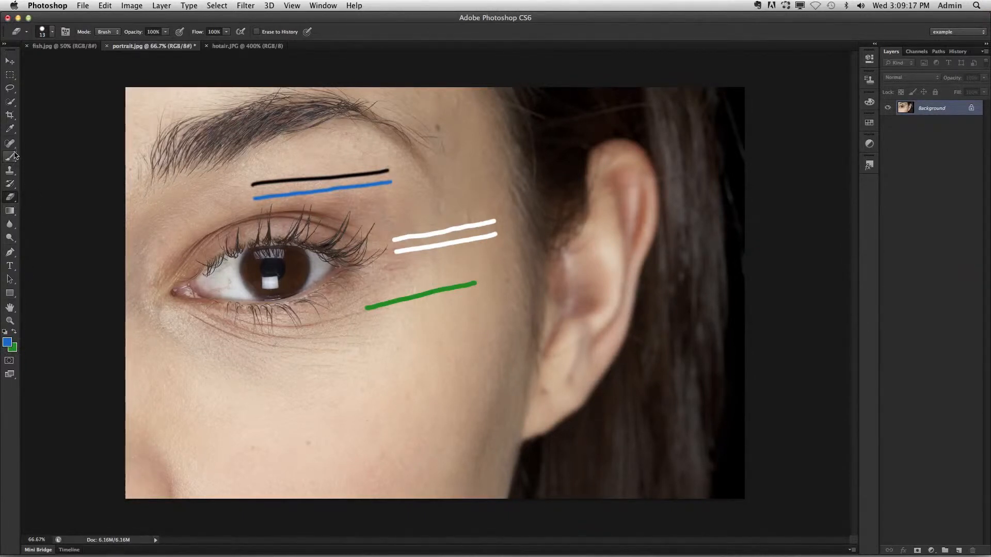
# Step: View the foreground colour's picker without changing it, reset the colours to default black and white, and swap foreground and background repeatedly
pyautogui.click(8, 343)
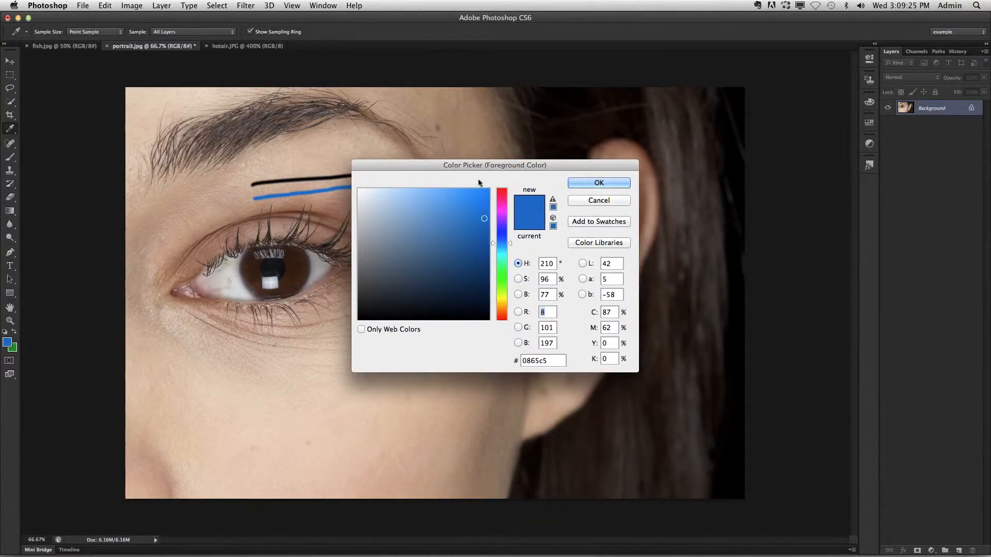
pyautogui.click(586, 200)
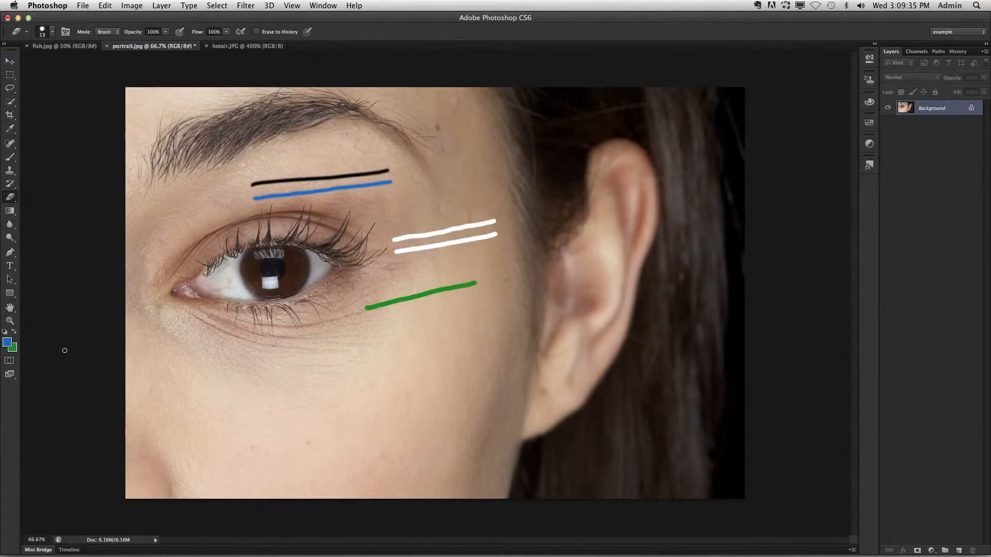
pyautogui.press('d')
pyautogui.click(14, 334)
pyautogui.click(15, 334)
pyautogui.press('x')
pyautogui.press('x')
pyautogui.press('x')
pyautogui.press('x')
pyautogui.press('x')
pyautogui.press('x')
# Step: Pick a red foreground colour and a dark green background colour
pyautogui.click(7, 342)
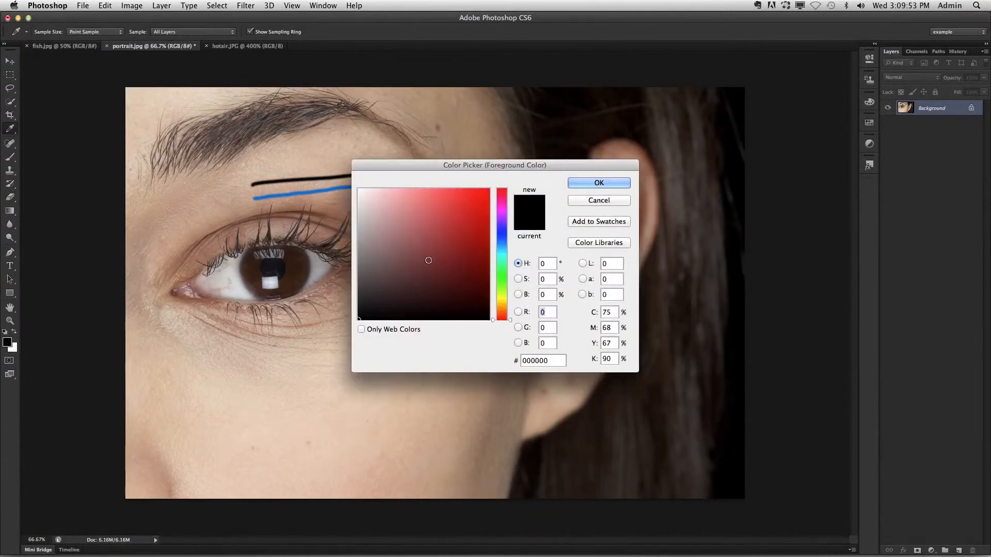
pyautogui.click(469, 223)
pyautogui.click(594, 185)
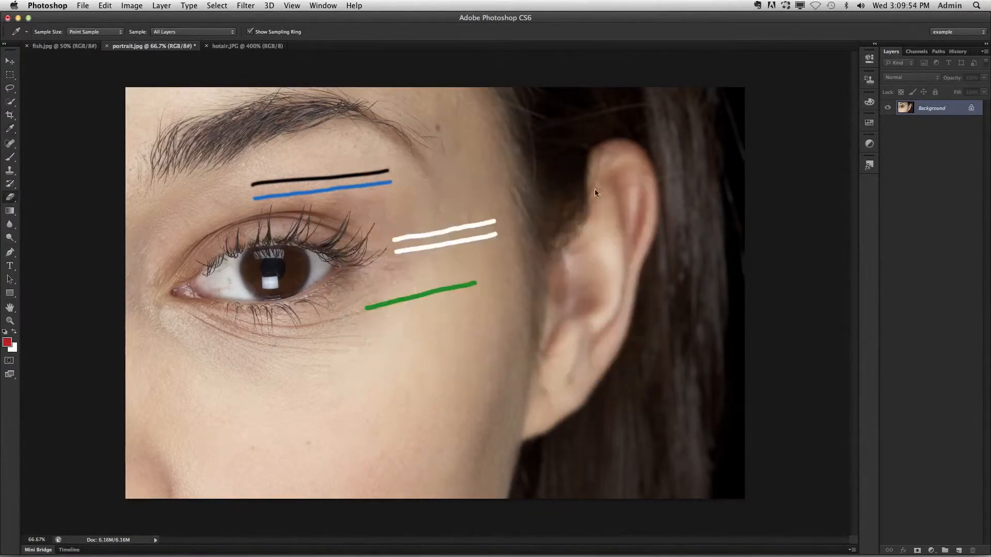
pyautogui.click(13, 349)
pyautogui.click(482, 274)
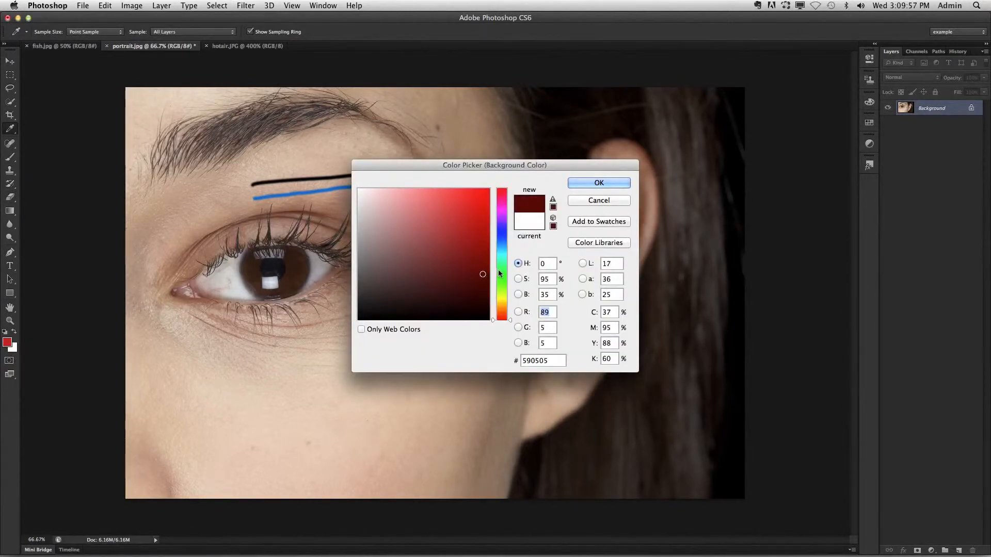
pyautogui.click(498, 273)
pyautogui.click(590, 183)
# Step: Restore the default black foreground and white background colours, and swap them back and forth once
pyautogui.press('d')
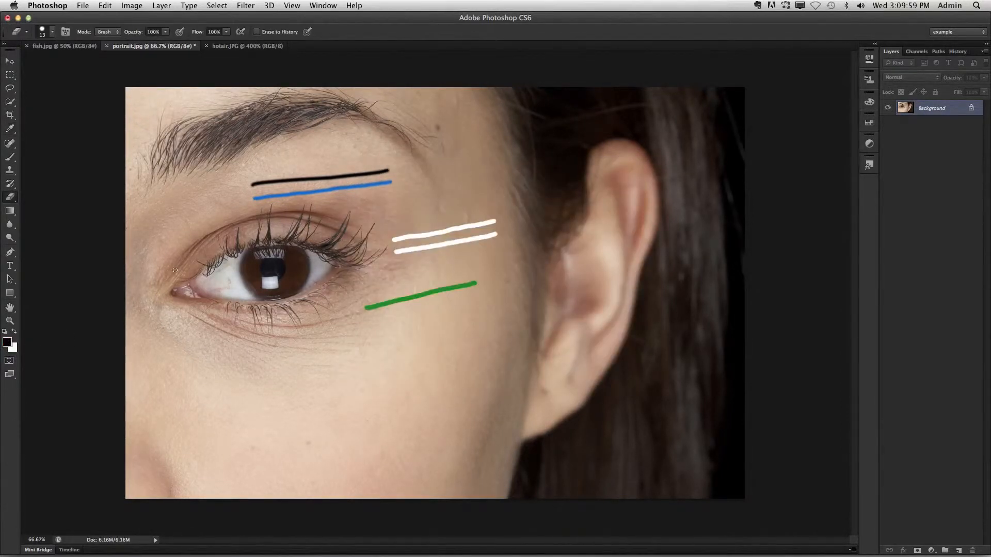
pyautogui.press('x')
pyautogui.press('x')
# Step: Choose the Elliptical Marquee tool and draw an elliptical selection around the upper eyelid and iris with a 0 px feather
pyautogui.click(10, 361)
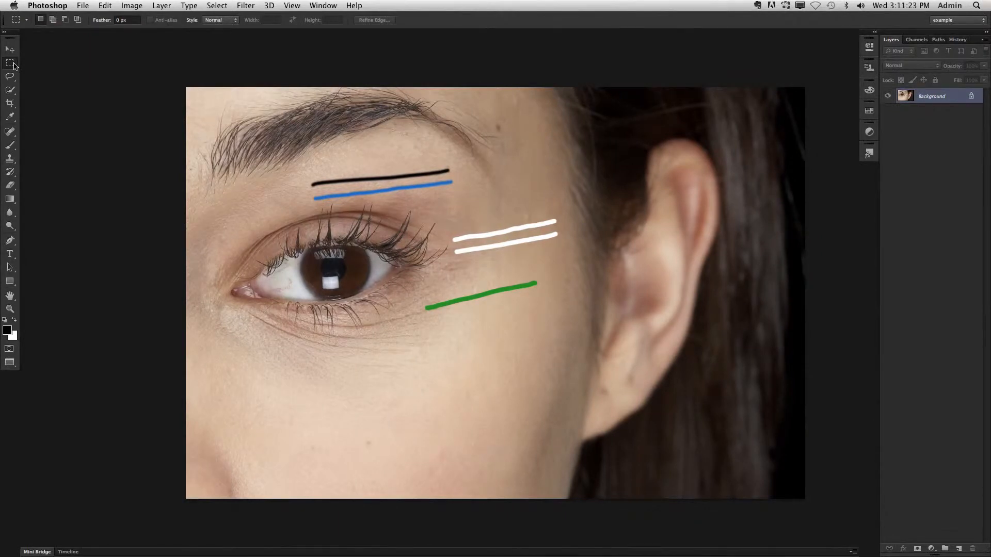
pyautogui.rightClick(11, 63)
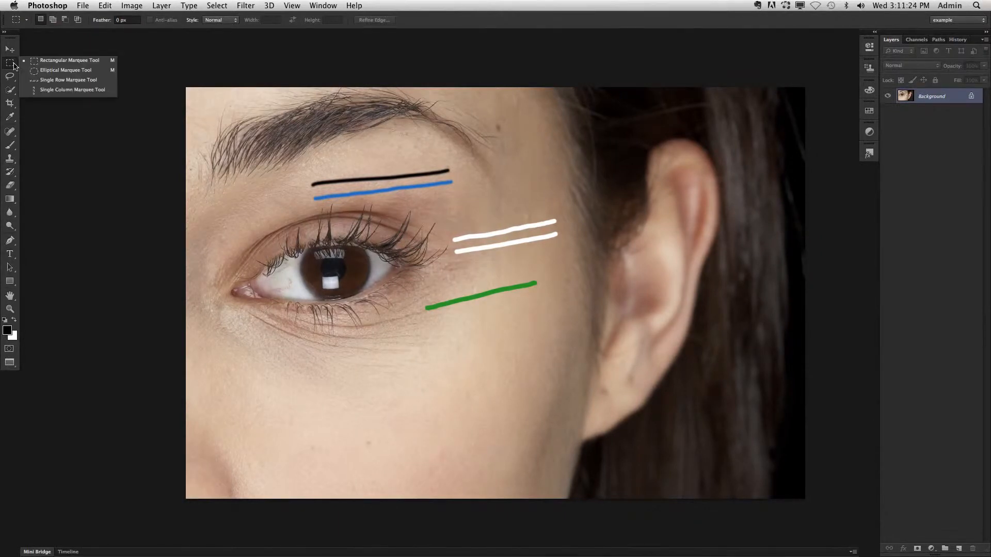
pyautogui.click(54, 70)
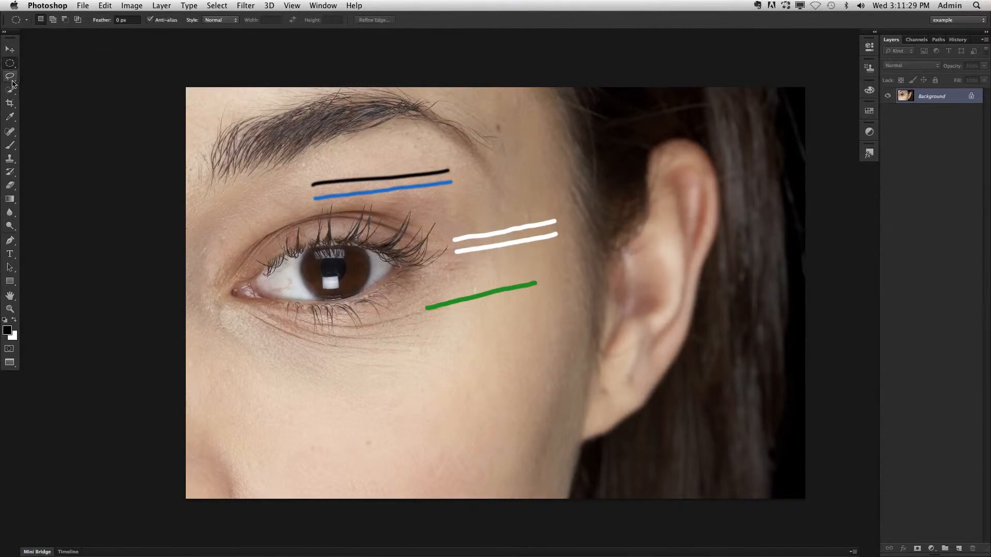
pyautogui.moveTo(238, 132); pyautogui.dragTo(452, 293)
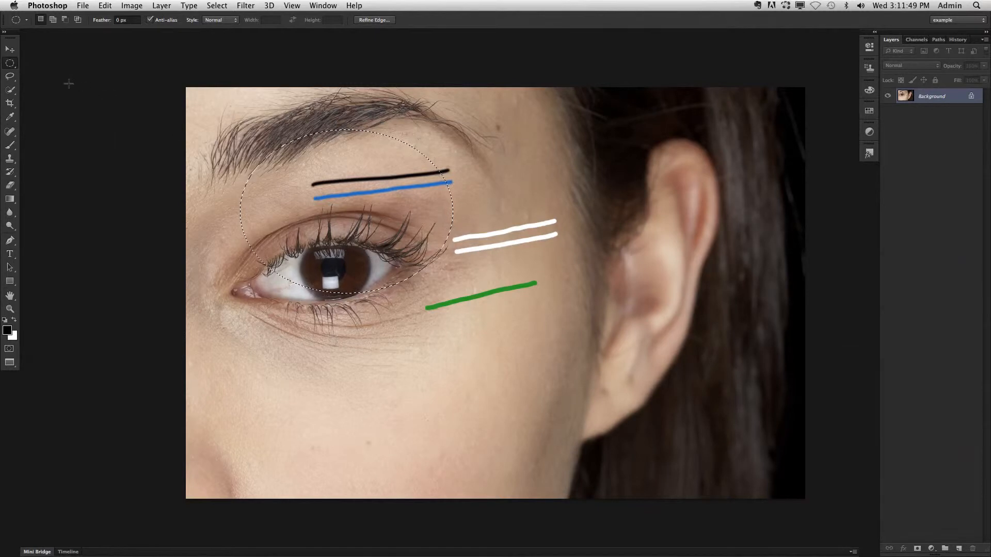
# Step: Add the eyebrow area to the elliptical selection with the Lasso tool, using a 0 px feather
pyautogui.click(11, 77)
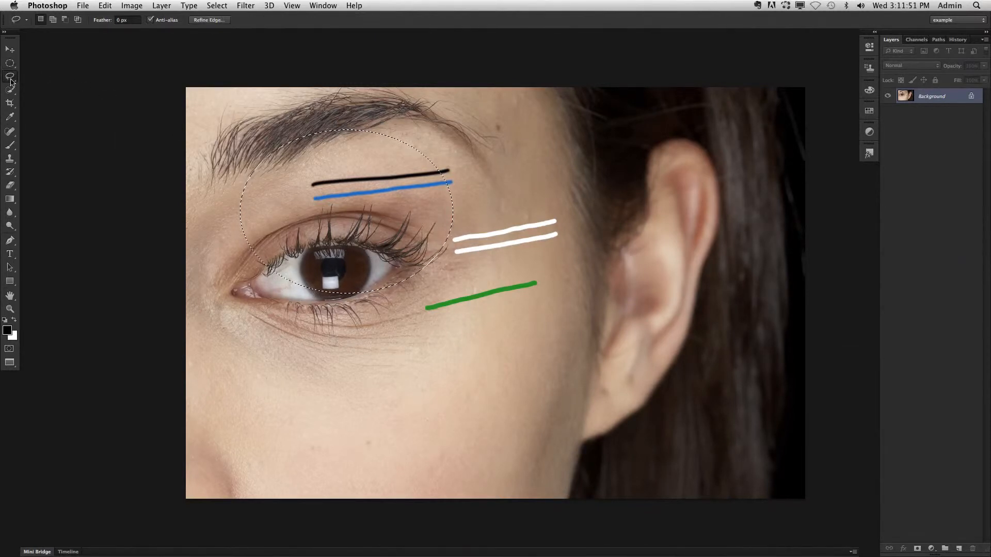
pyautogui.press('shift')
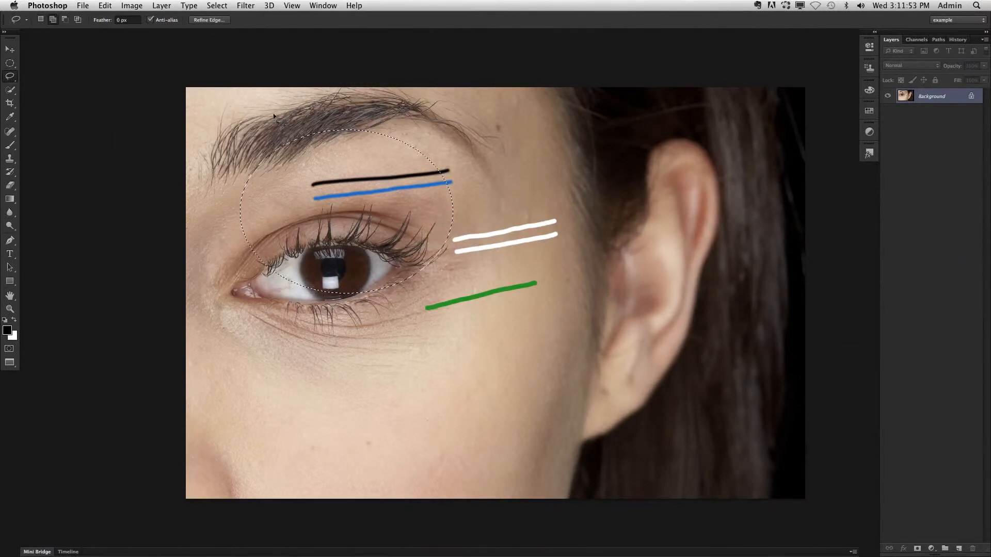
pyautogui.moveTo(295, 170)
pyautogui.mouseDown()
pyautogui.moveTo(249, 148)
pyautogui.moveTo(323, 102)
pyautogui.moveTo(442, 178)
pyautogui.mouseUp()
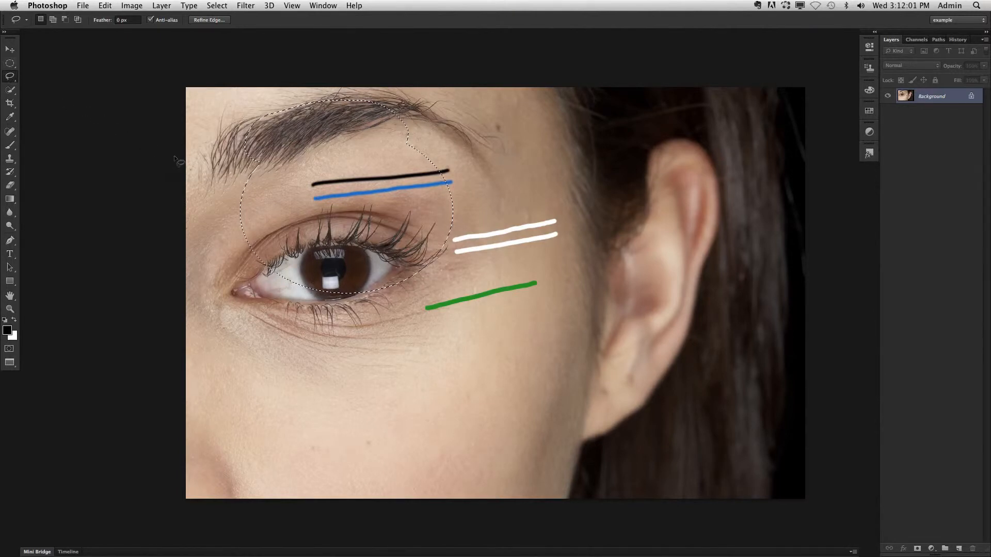
# Step: Deselect the combined eyebrow and eye area, and select the iris including its white highlight with the Quick Selection tool
pyautogui.click(217, 5)
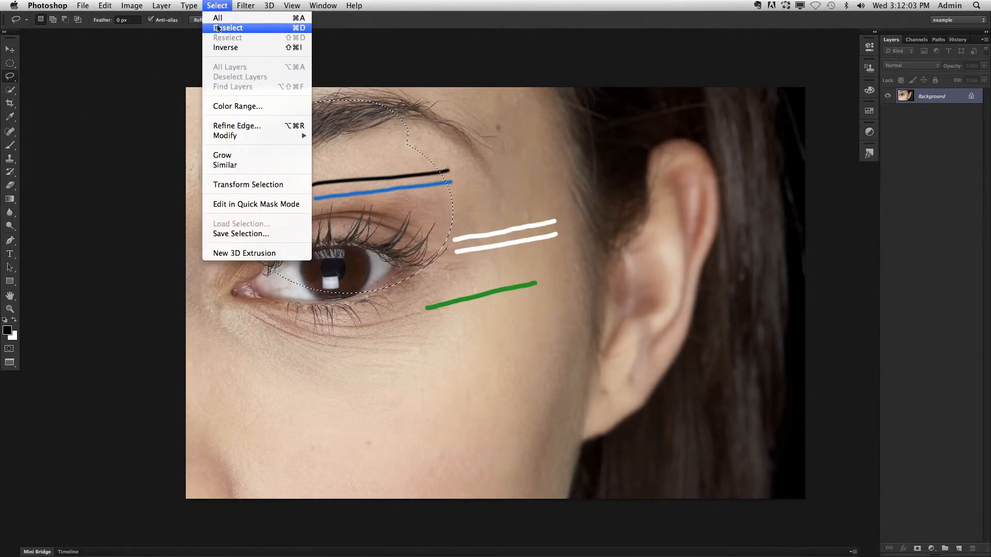
pyautogui.click(219, 27)
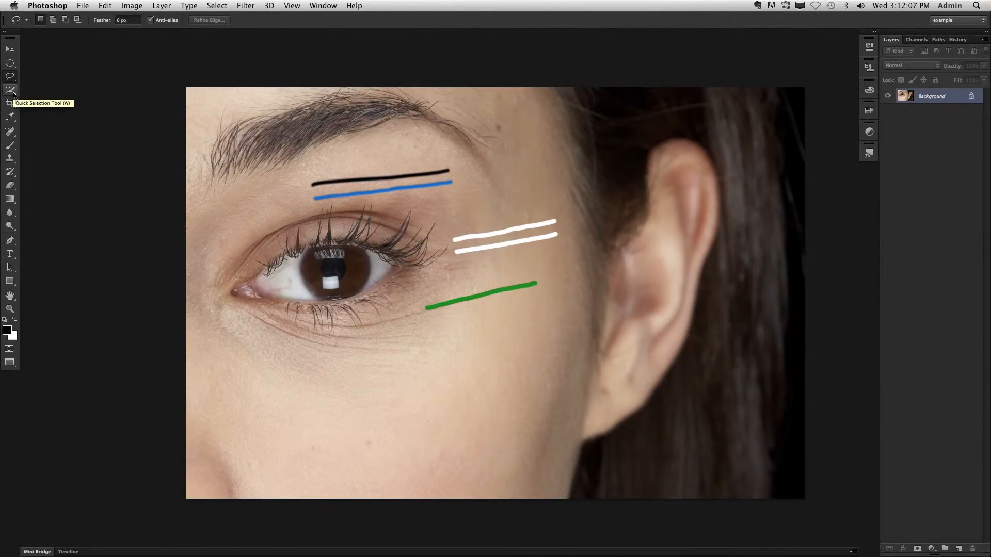
pyautogui.click(13, 93)
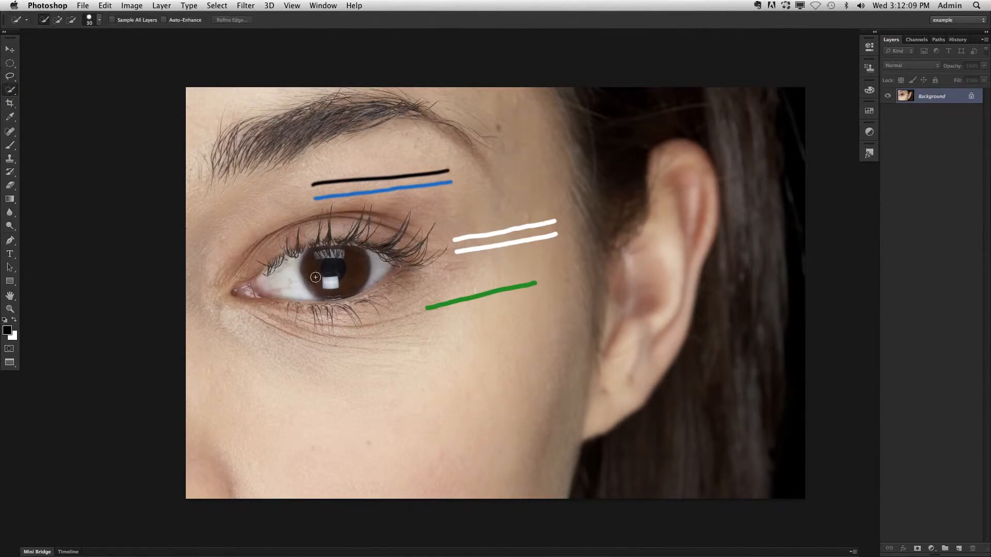
pyautogui.moveTo(312, 275); pyautogui.dragTo(350, 261)
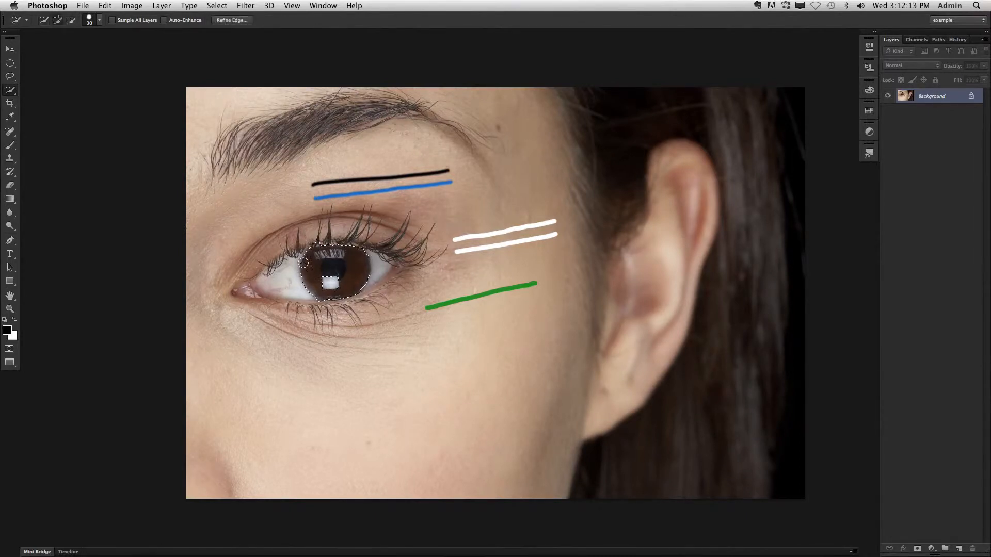
pyautogui.click(330, 282)
# Step: Select the green painted line below the eye with the Magic Wand tool at a tolerance of 32
pyautogui.click(14, 92)
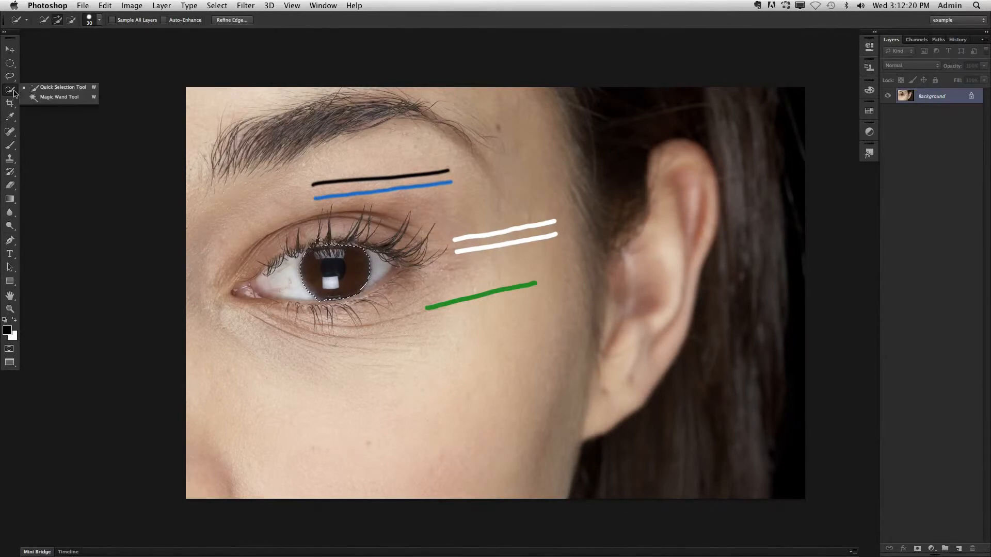
pyautogui.click(43, 98)
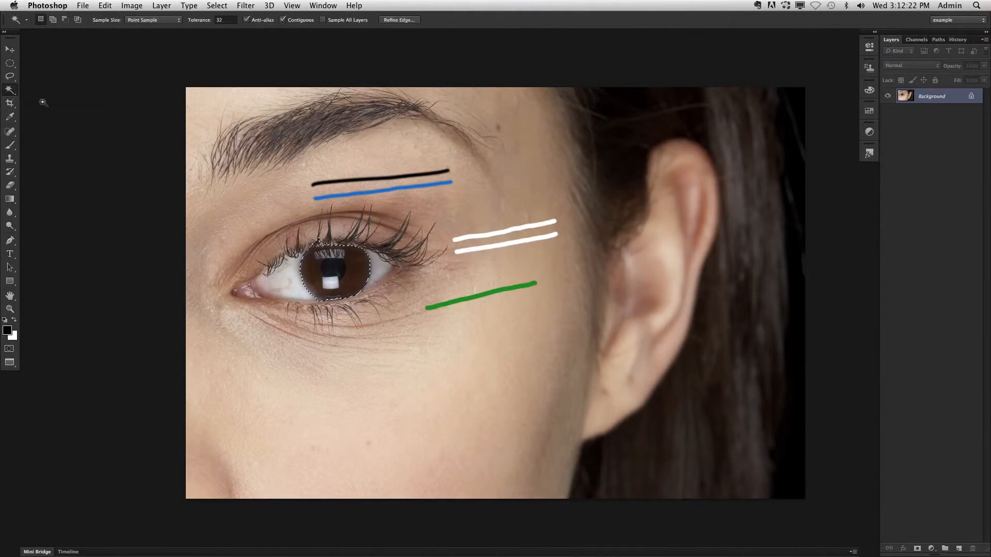
pyautogui.click(462, 302)
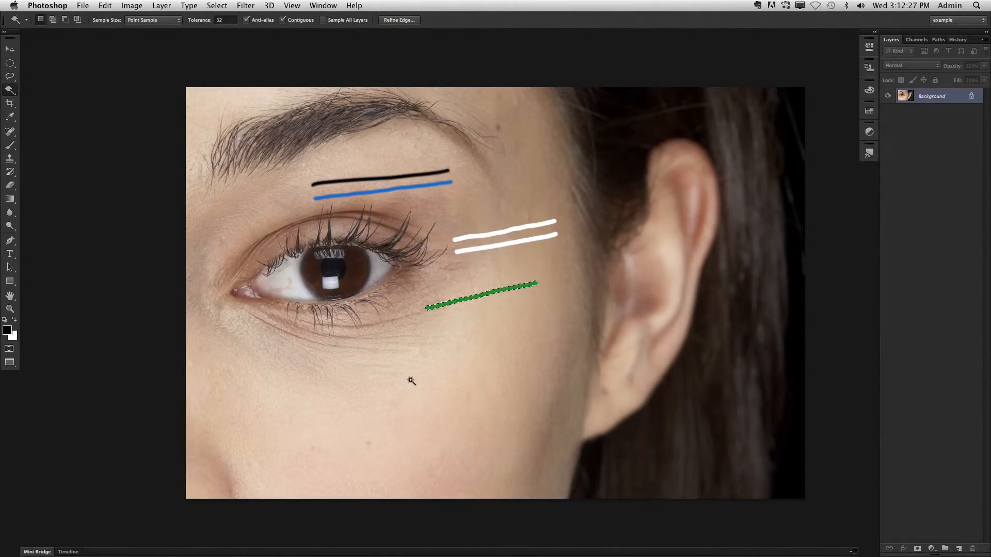
# Step: Crop the portrait to a small rectangle tightly framing the iris and surrounding lashes
pyautogui.click(15, 105)
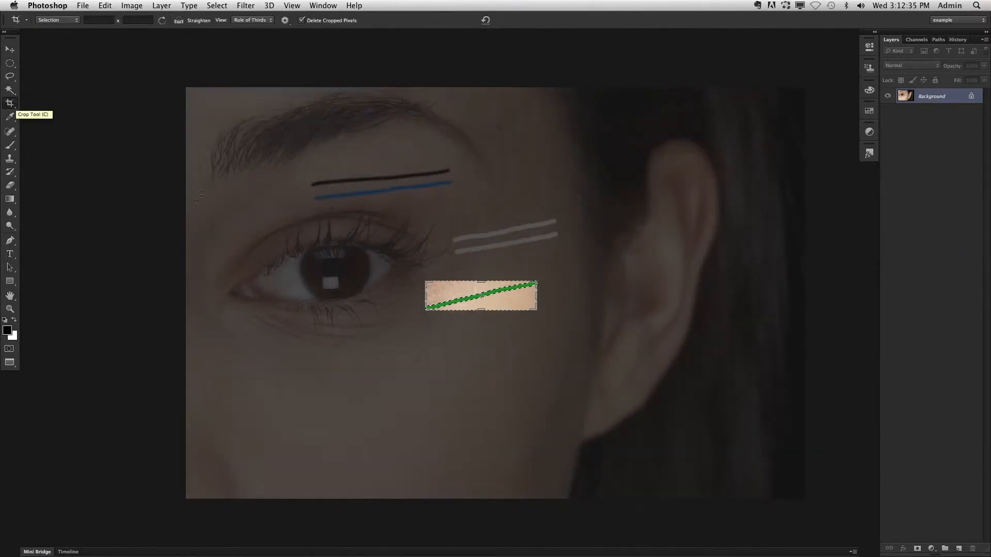
pyautogui.moveTo(426, 281); pyautogui.dragTo(338, 205)
pyautogui.moveTo(477, 300); pyautogui.dragTo(449, 213)
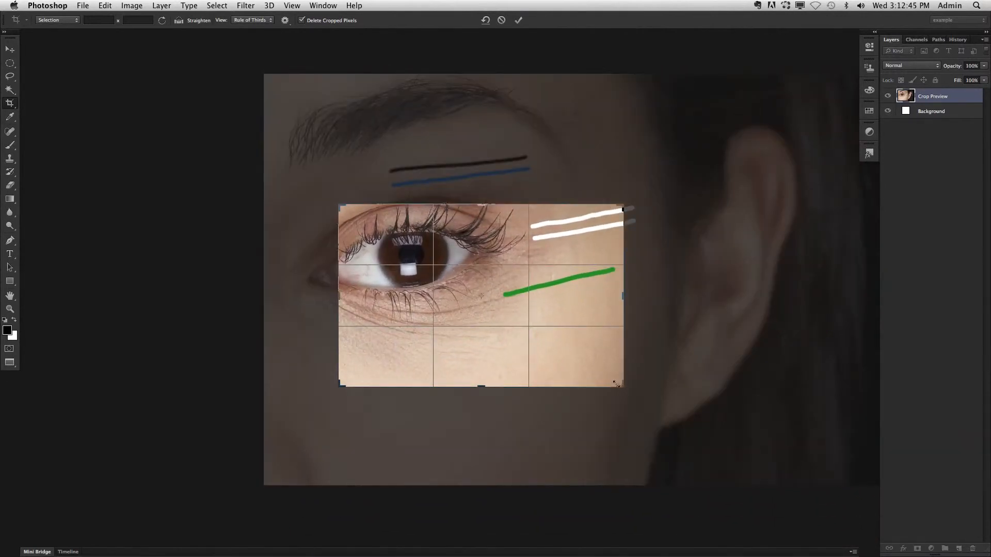
pyautogui.moveTo(615, 384); pyautogui.dragTo(546, 341)
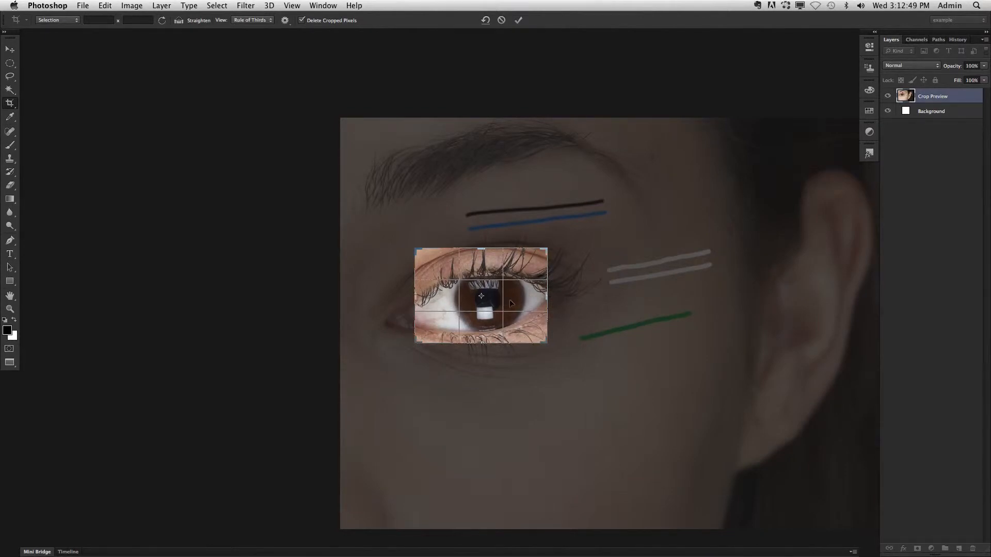
pyautogui.press('Return')
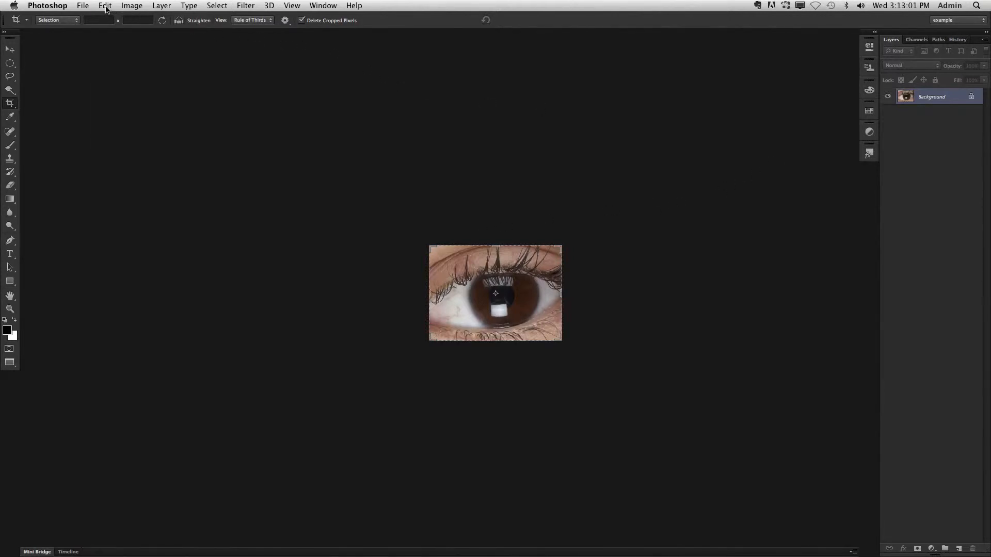
# Step: Undo the crop of the portrait and switch to the Move tool
pyautogui.click(106, 6)
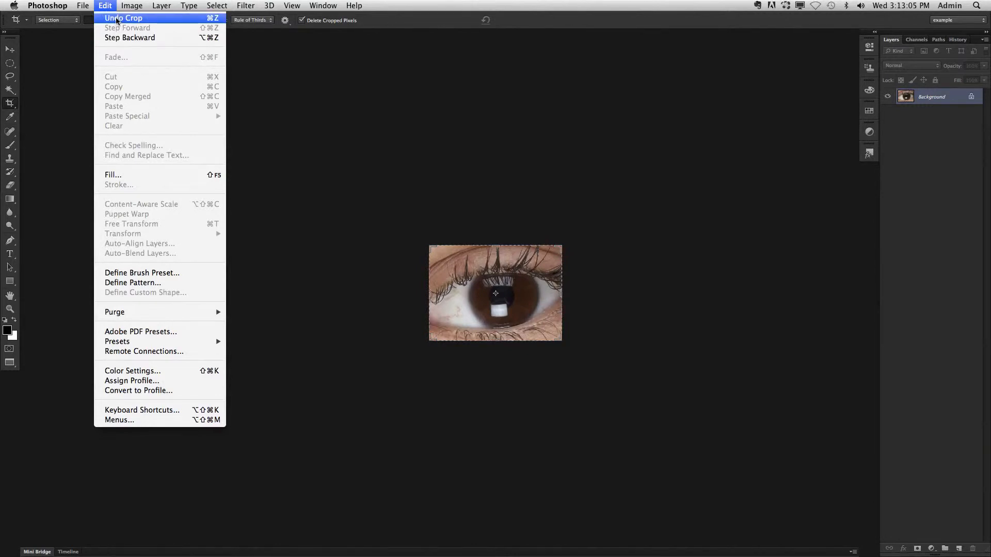
pyautogui.click(116, 19)
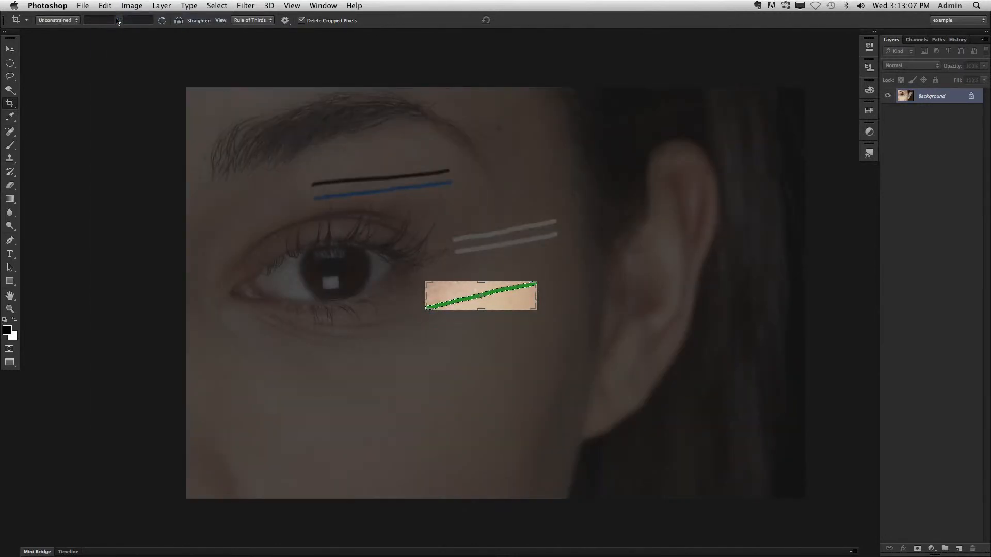
pyautogui.click(11, 51)
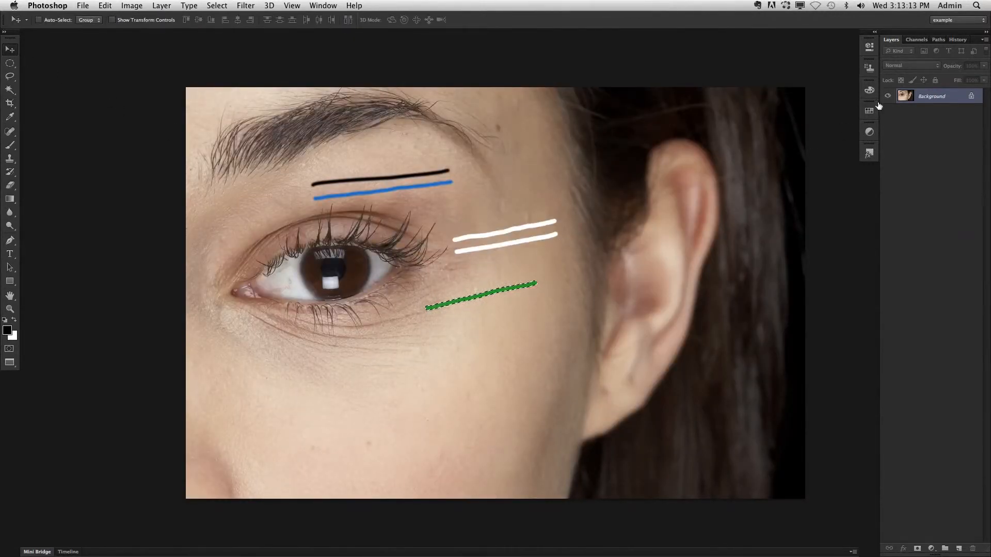
# Step: Show the document's history and step through its states from the first Lasso to the second Exit Quick Mask
pyautogui.click(955, 41)
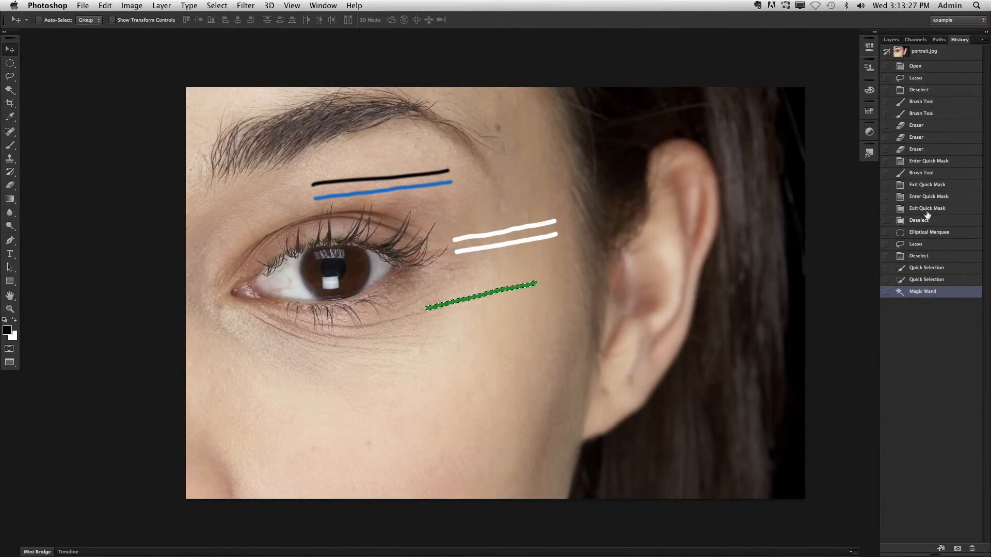
pyautogui.click(921, 82)
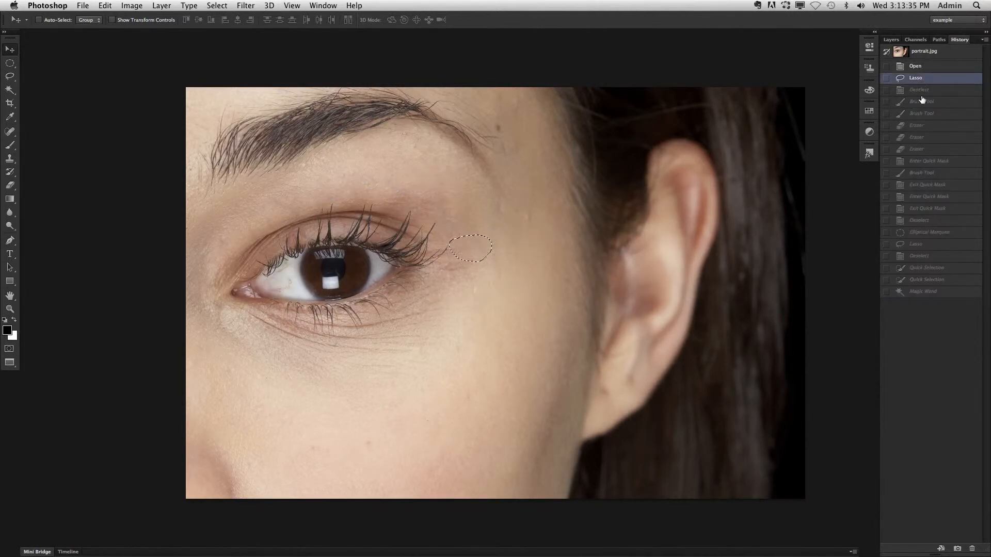
pyautogui.click(921, 91)
pyautogui.click(922, 102)
pyautogui.click(922, 113)
pyautogui.click(922, 125)
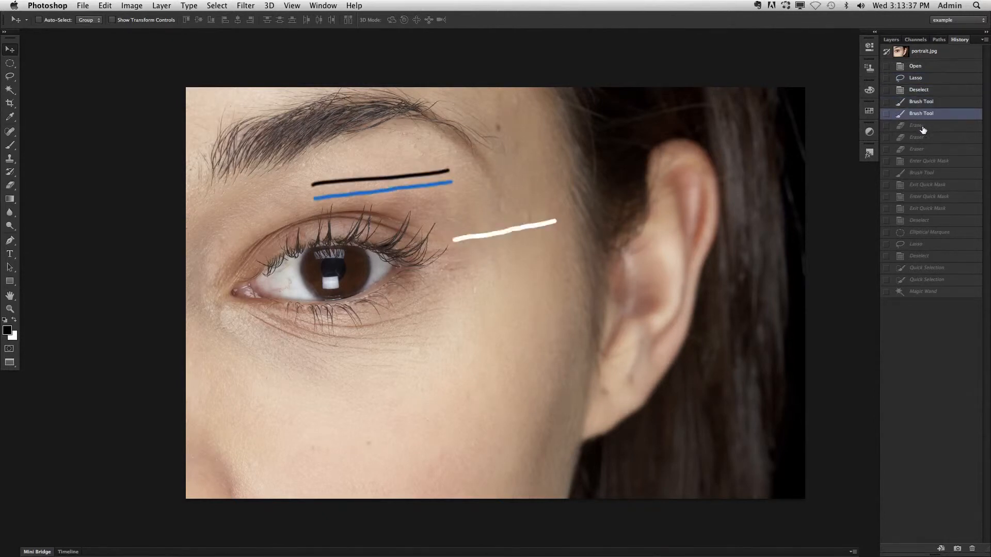
pyautogui.click(922, 137)
pyautogui.click(922, 149)
pyautogui.click(922, 161)
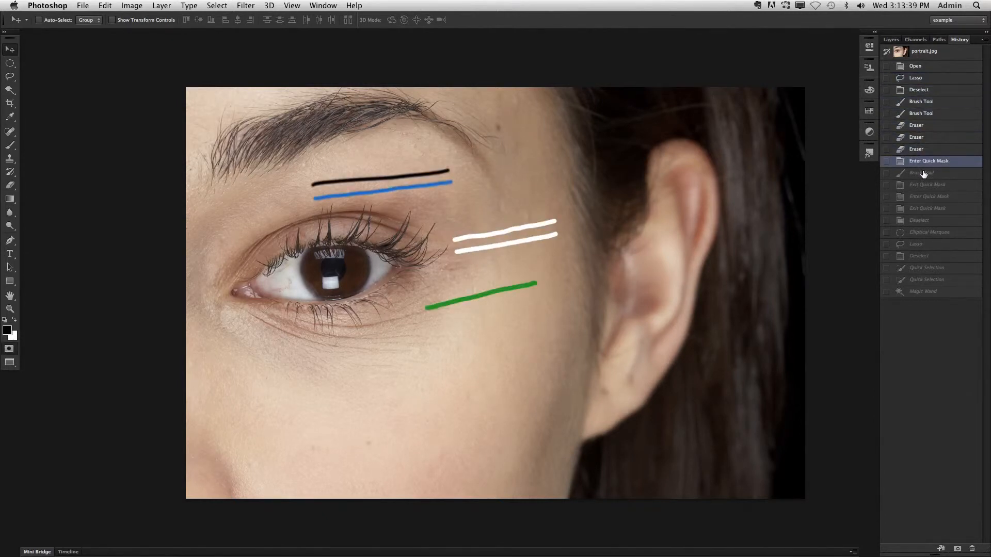
pyautogui.click(924, 172)
pyautogui.click(924, 185)
pyautogui.click(926, 197)
pyautogui.click(927, 208)
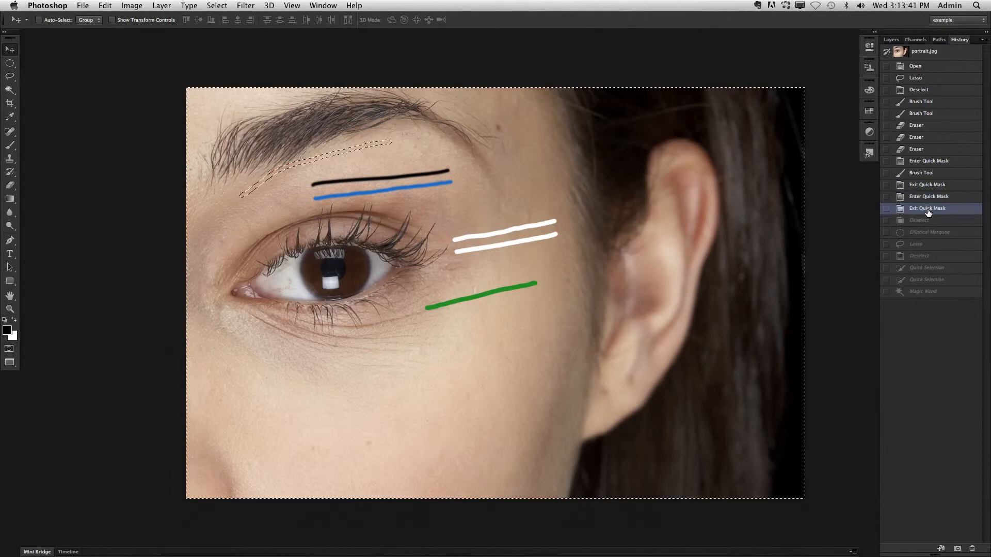
# Step: Step forward one history state, and restore the Elliptical Marquee and the following Lasso states in turn
pyautogui.click(104, 5)
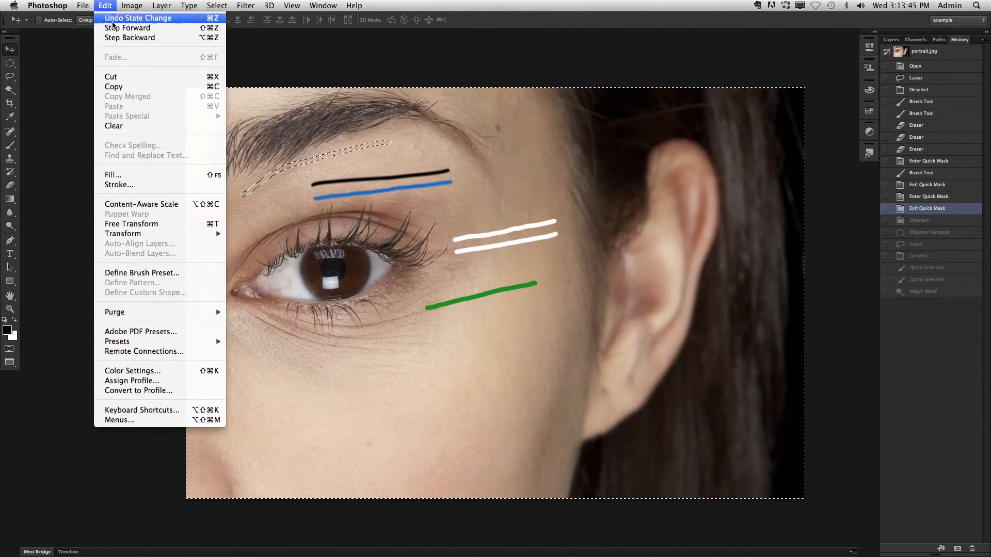
pyautogui.click(111, 28)
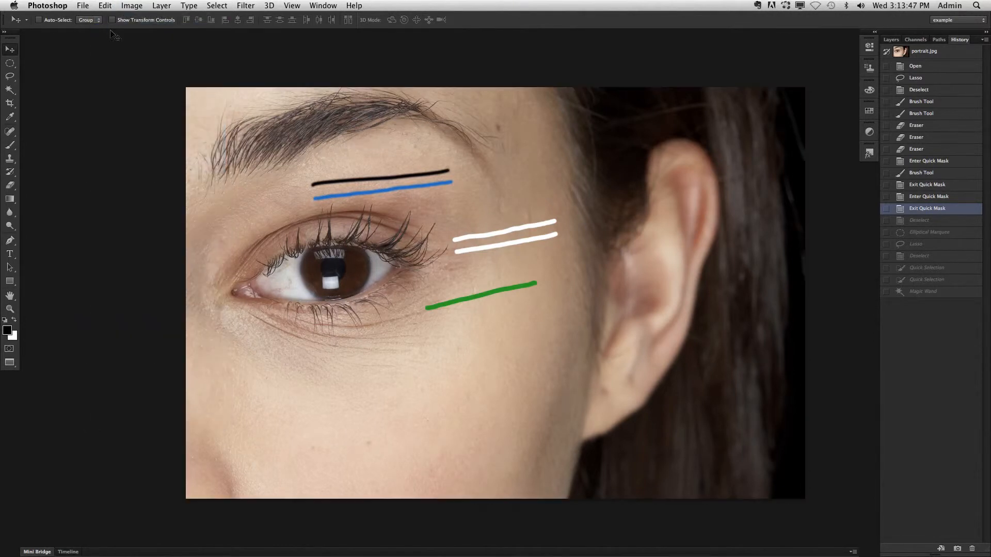
pyautogui.click(931, 232)
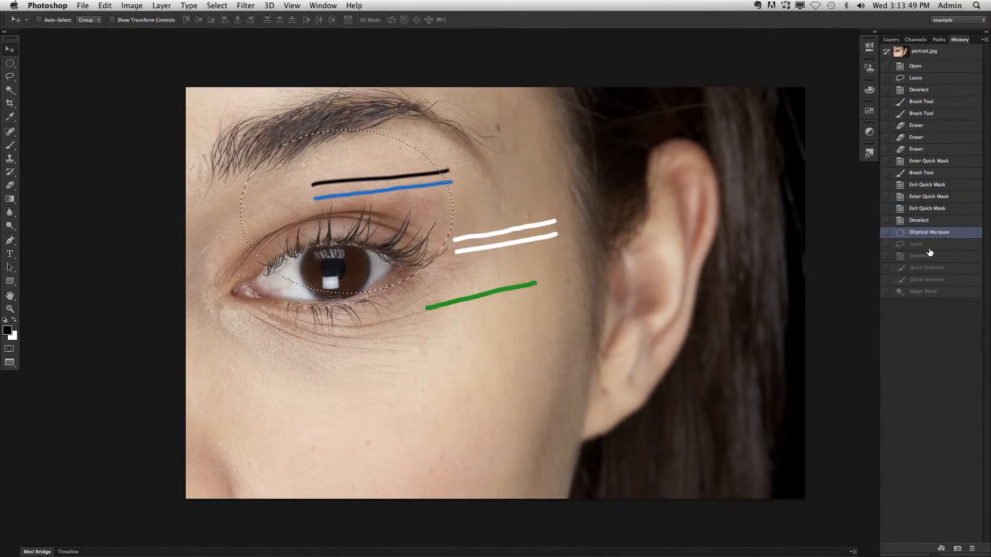
pyautogui.click(929, 247)
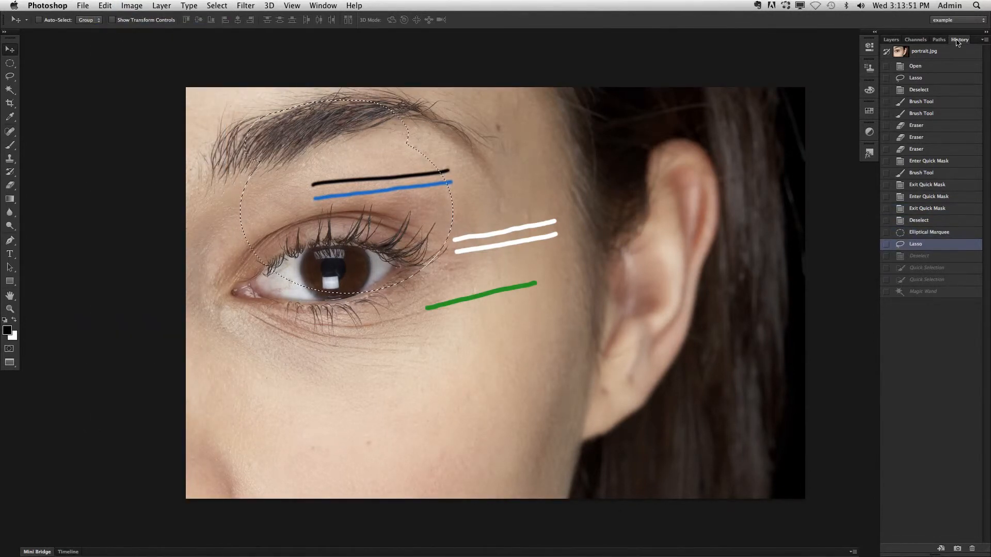
# Step: Go back to the second Brush Tool state in the history, and return to the final Magic Wand state
pyautogui.click(329, 6)
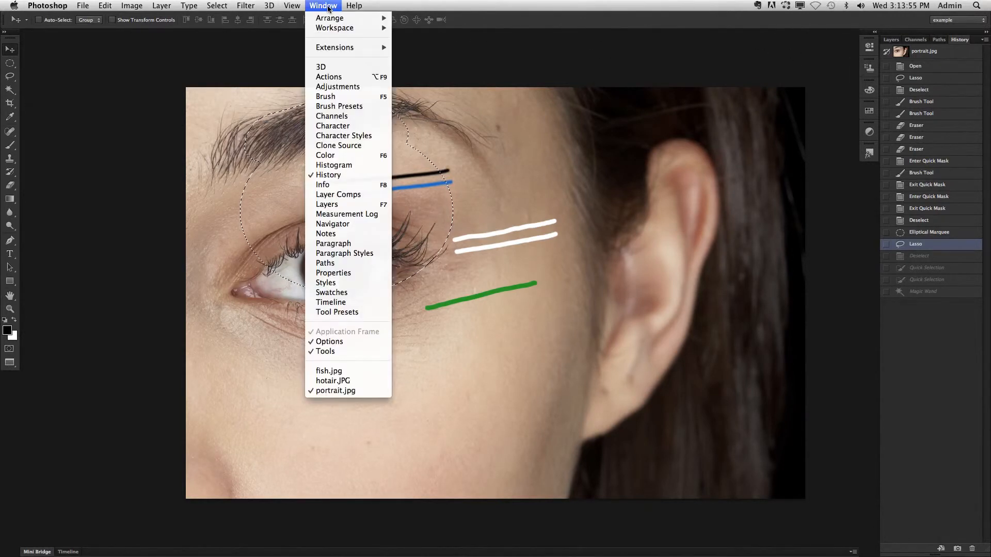
pyautogui.click(328, 178)
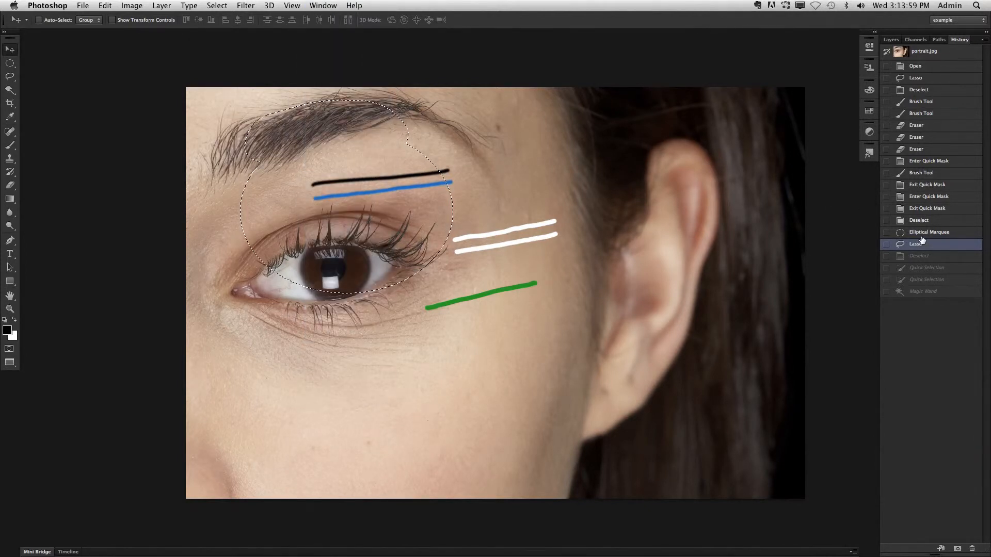
pyautogui.click(928, 115)
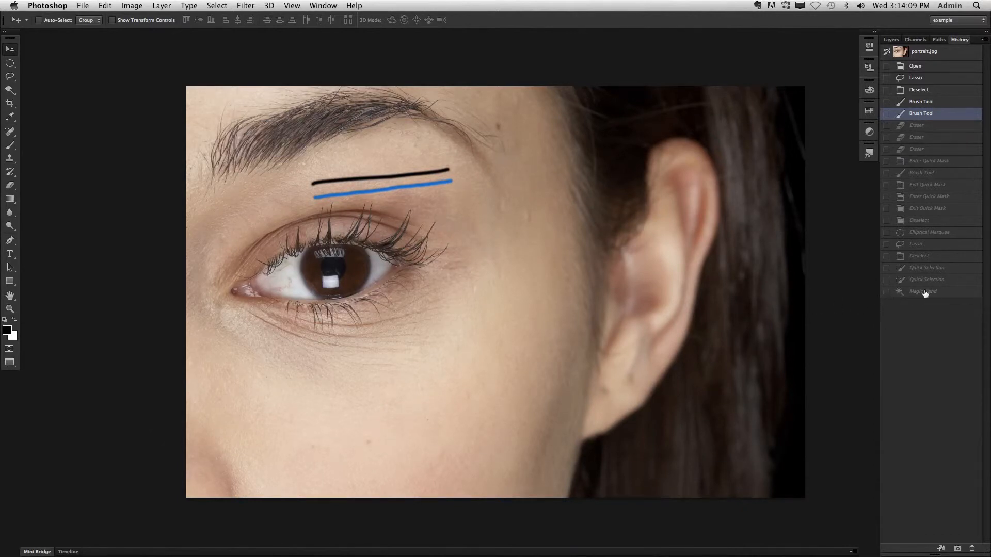
pyautogui.click(924, 292)
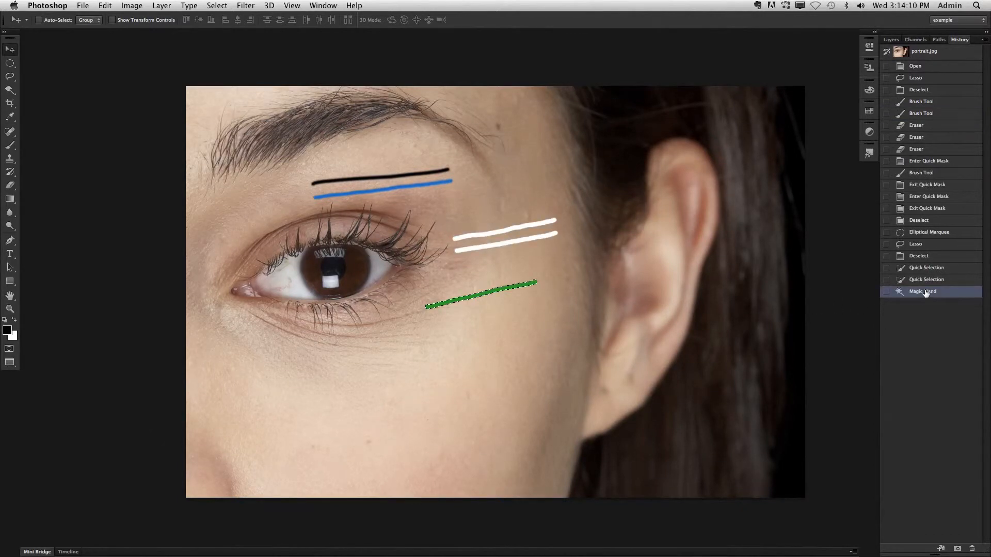
# Step: Sample a light skin tone from the portrait as the foreground colour with the Eyedropper tool
pyautogui.click(10, 63)
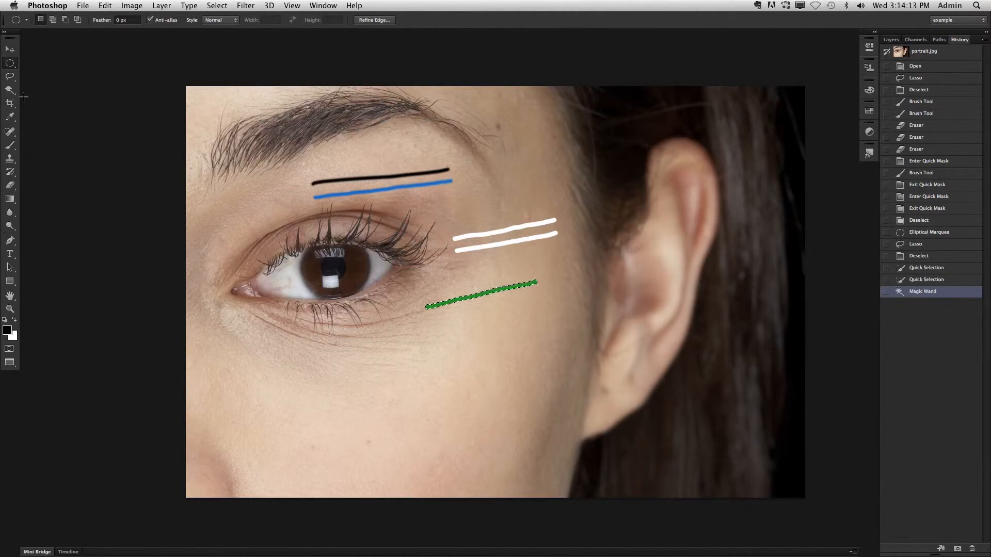
pyautogui.click(9, 116)
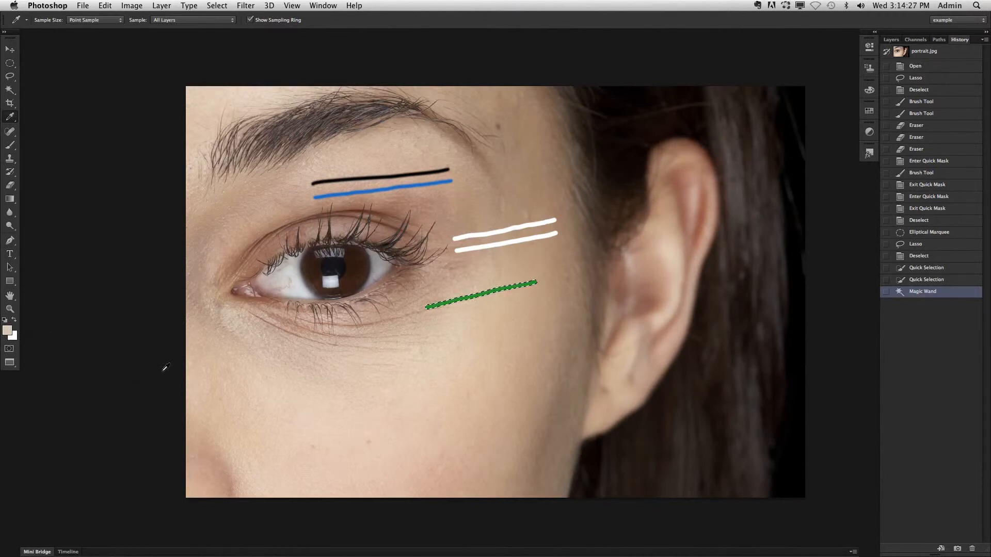
# Step: Try to heal the dark spot beside the eyebrow with the Spot Healing Brush at size 40
pyautogui.click(10, 132)
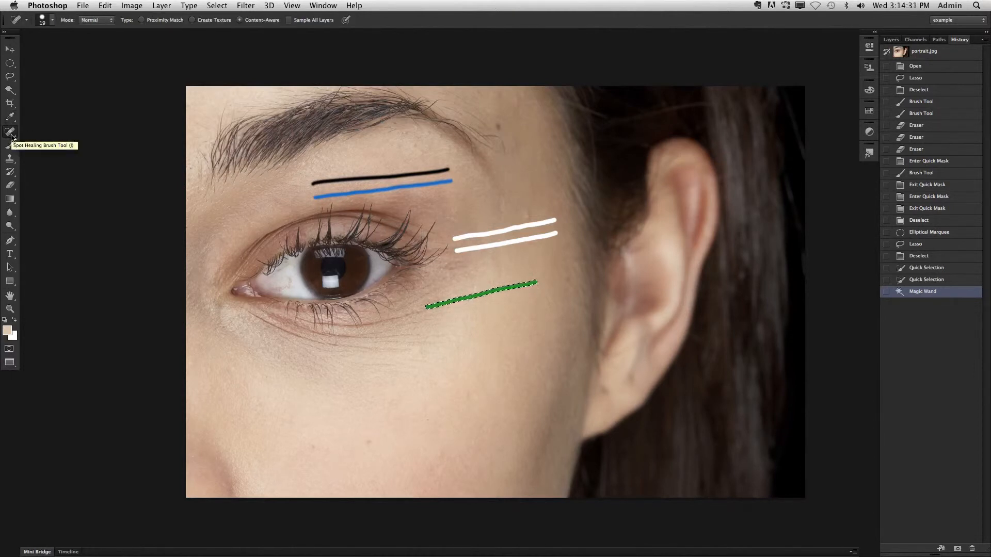
pyautogui.click(10, 132)
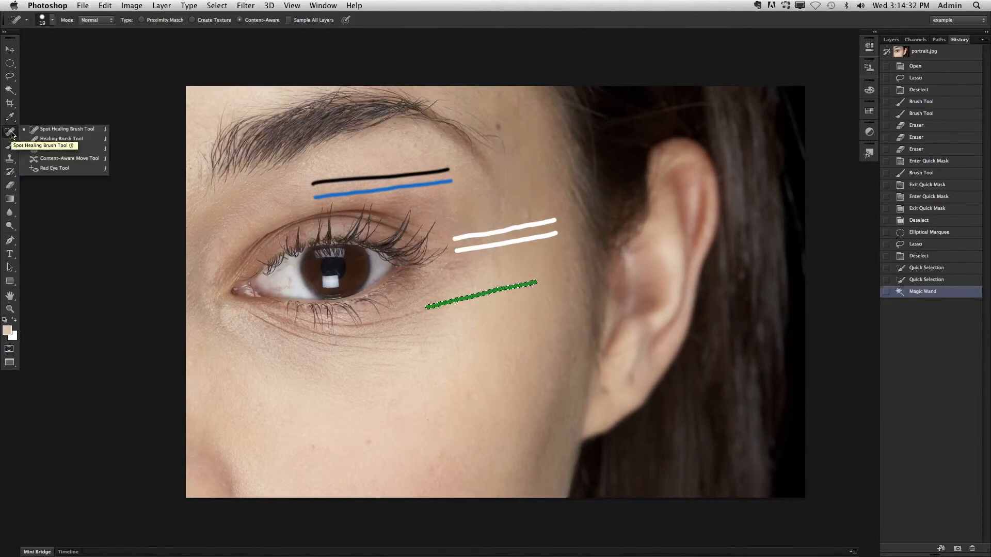
pyautogui.click(80, 129)
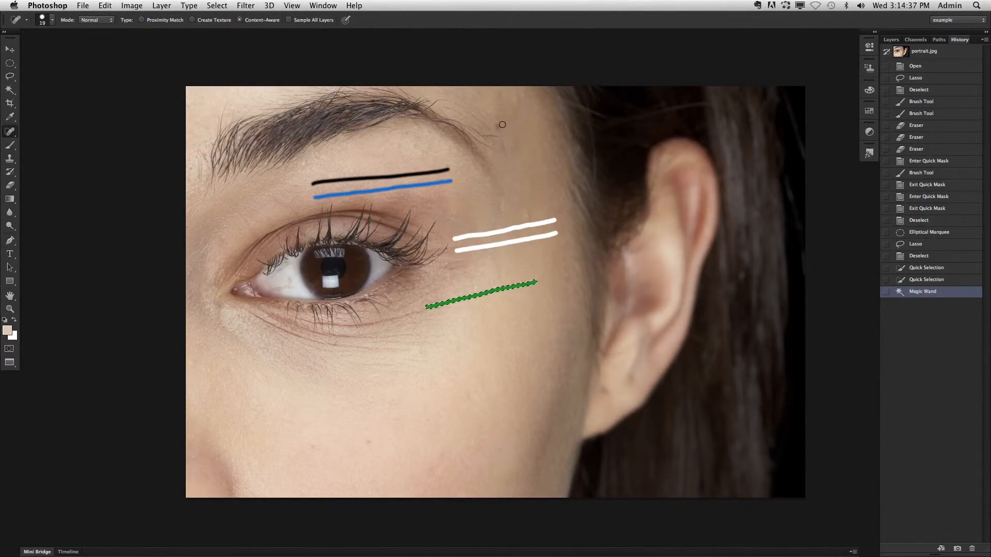
pyautogui.press(']')
pyautogui.press(']')
pyautogui.press(']')
pyautogui.click(497, 126)
# Step: Clear the selection, and spot-heal the dark mark beside the eyebrow and the blemish on the lower cheek
pyautogui.click(216, 5)
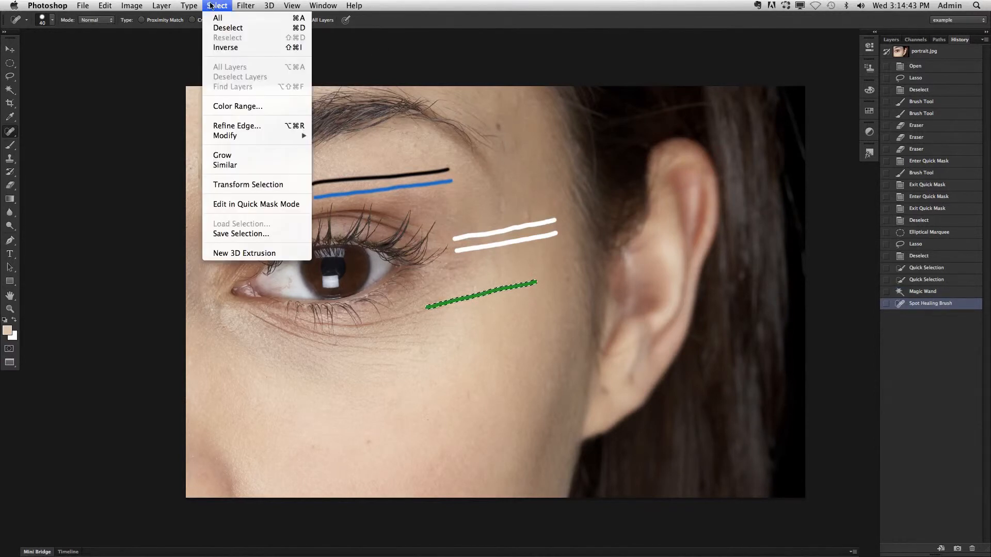
pyautogui.click(227, 29)
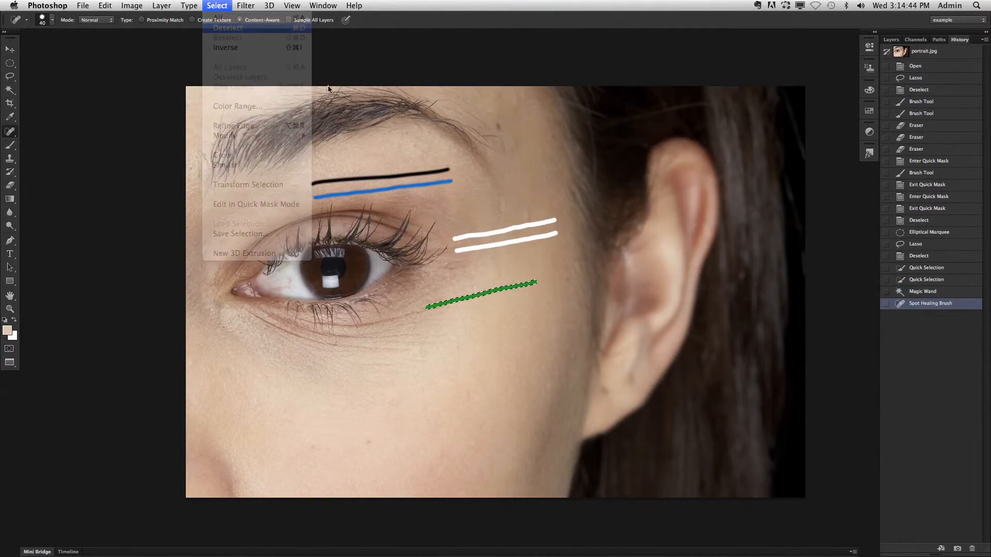
pyautogui.click(496, 126)
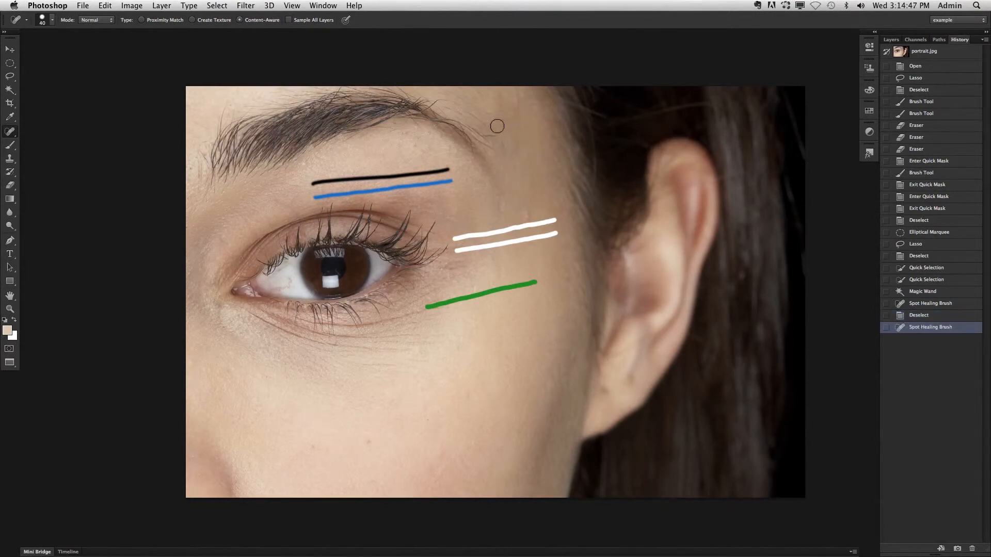
pyautogui.click(369, 442)
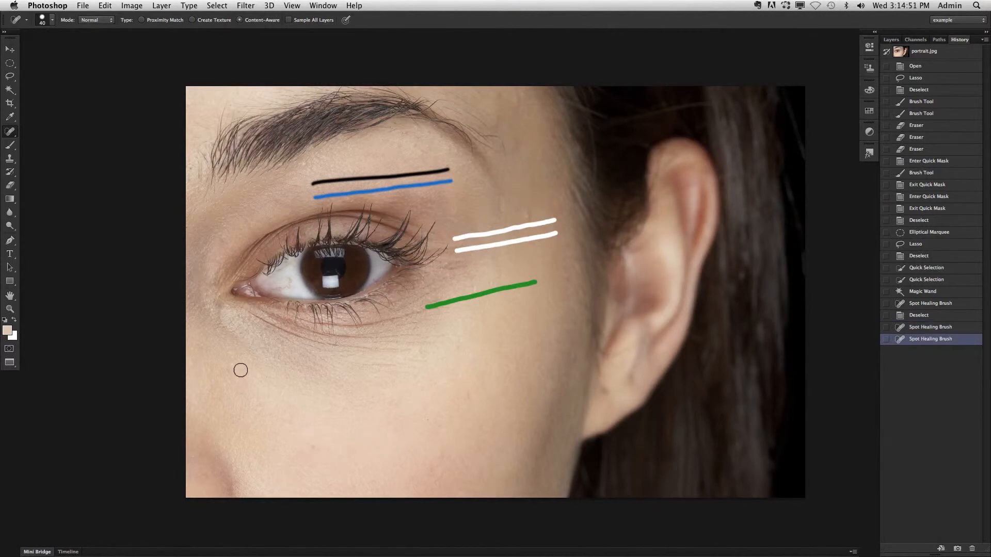
pyautogui.click(11, 133)
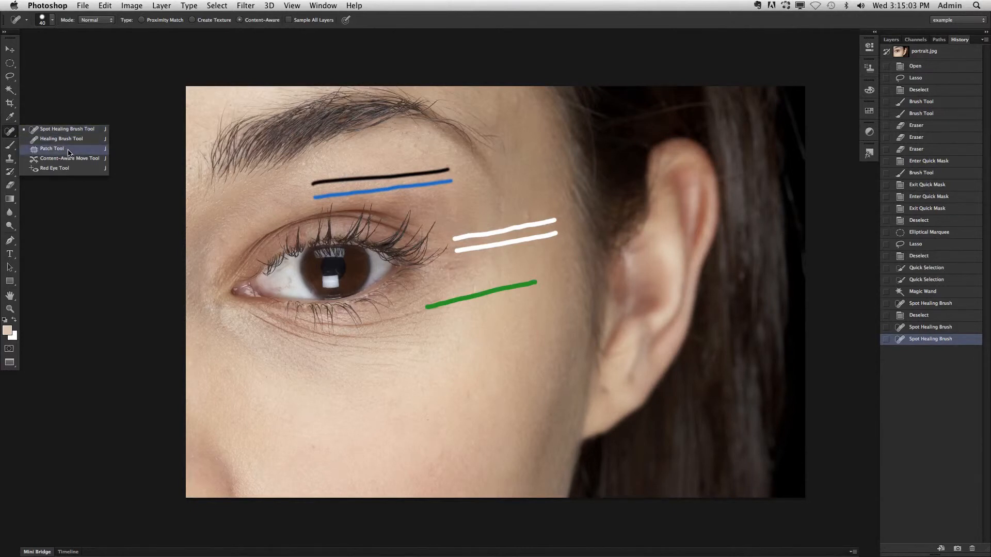
pyautogui.click(8, 135)
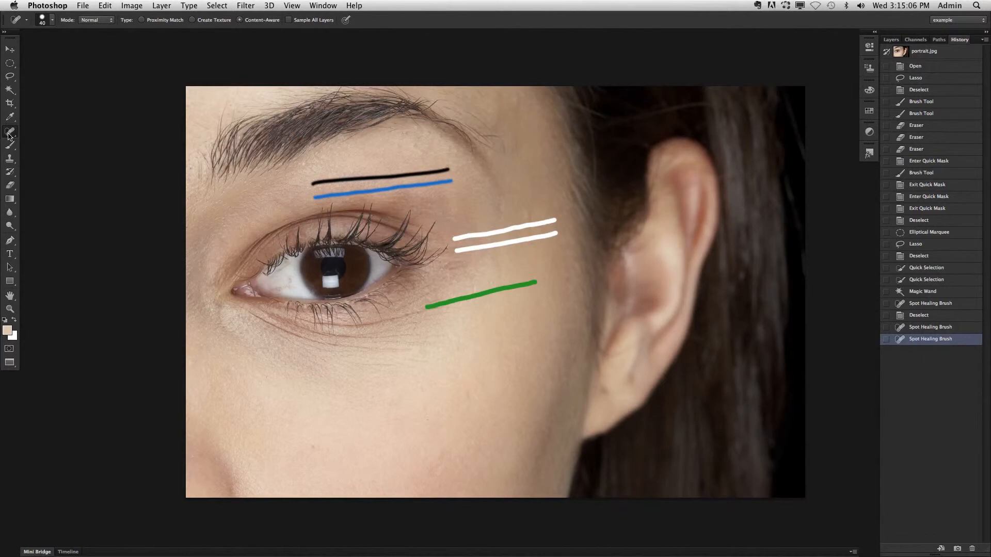
# Step: Clone the eye's iris and lashes onto the temple beside the eyebrow with the Clone Stamp tool at brush size 90
pyautogui.click(13, 164)
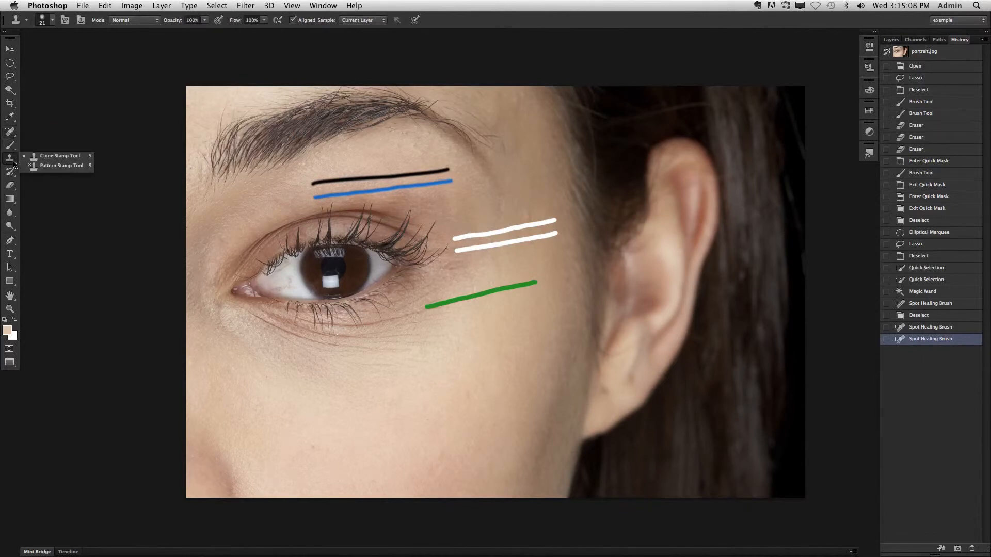
pyautogui.click(53, 156)
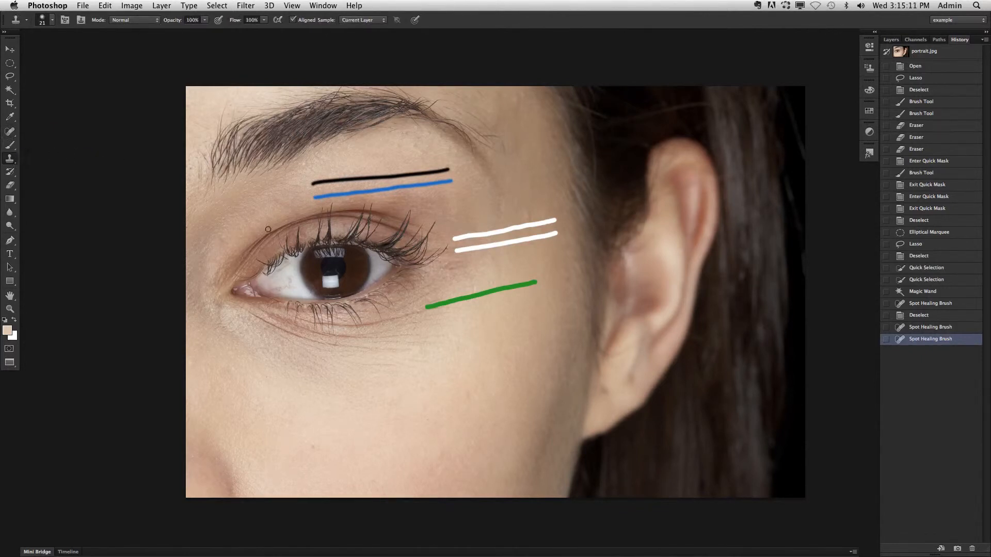
pyautogui.press(']')
pyautogui.press(']')
pyautogui.press(']')
pyautogui.press(']')
pyautogui.press(']')
pyautogui.press(']')
pyautogui.keyDown('alt'); pyautogui.click(332, 266); pyautogui.keyUp('alt')
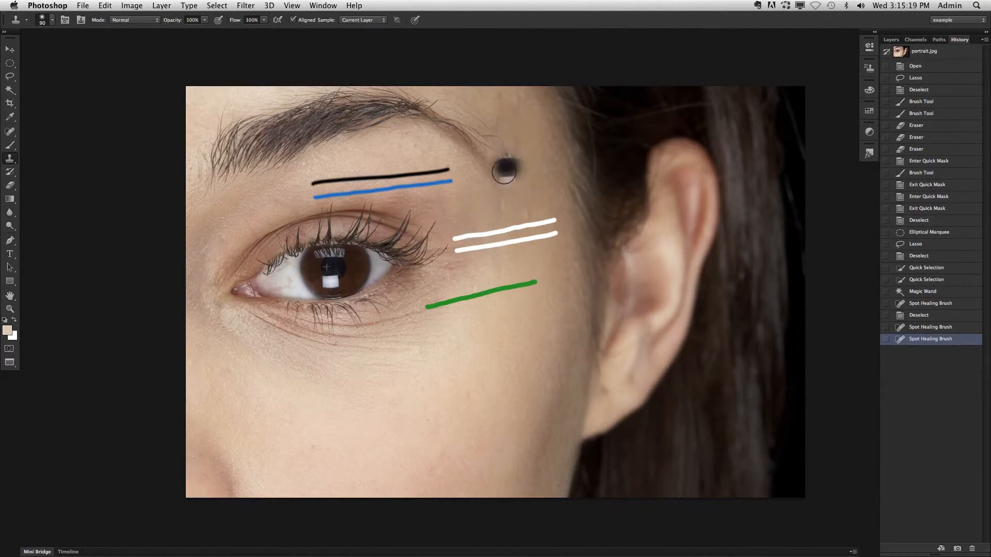
pyautogui.moveTo(508, 155)
pyautogui.mouseDown()
pyautogui.moveTo(496, 194)
pyautogui.moveTo(529, 174)
pyautogui.moveTo(513, 148)
pyautogui.moveTo(500, 183)
pyautogui.moveTo(525, 184)
pyautogui.moveTo(519, 157)
pyautogui.moveTo(491, 157)
pyautogui.moveTo(503, 192)
pyautogui.moveTo(532, 182)
pyautogui.moveTo(515, 143)
pyautogui.moveTo(483, 169)
pyautogui.moveTo(503, 199)
pyautogui.moveTo(527, 194)
pyautogui.mouseUp()
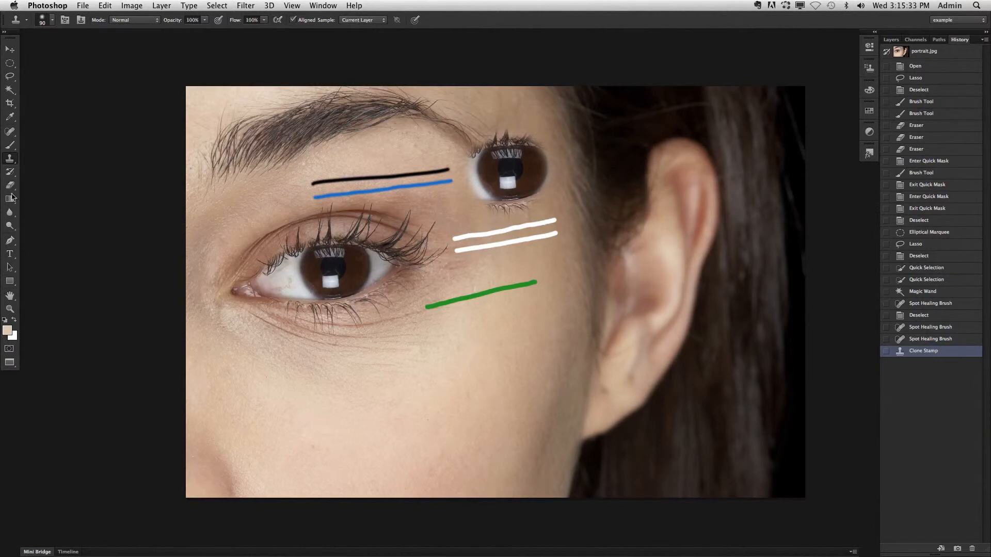
# Step: Switch to the Pattern Stamp tool and show the patterns it can paint with
pyautogui.click(10, 163)
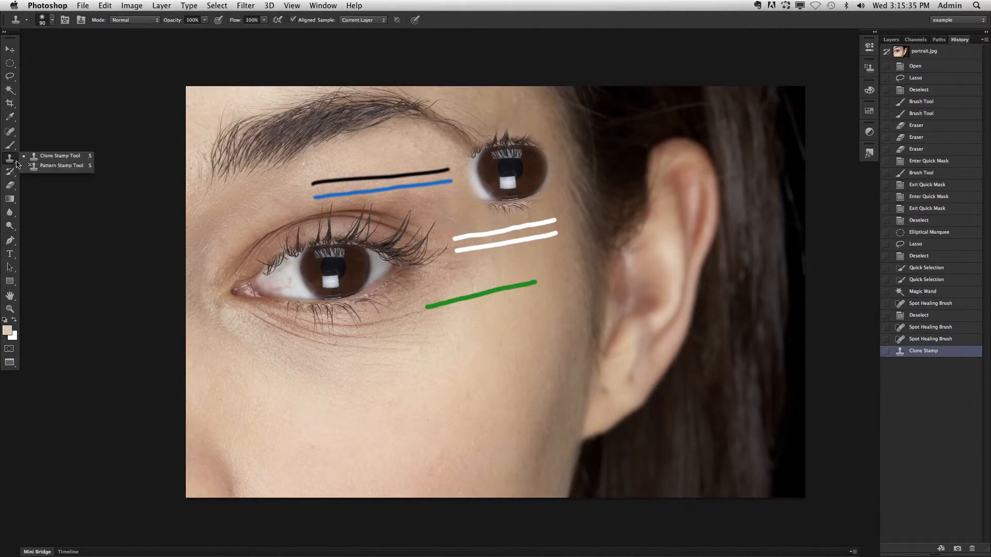
pyautogui.click(56, 165)
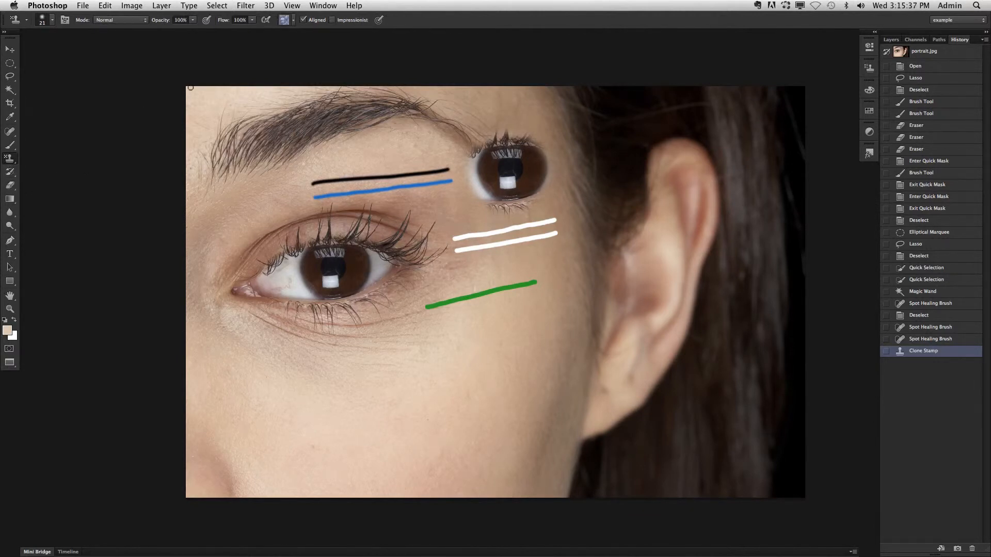
pyautogui.click(293, 21)
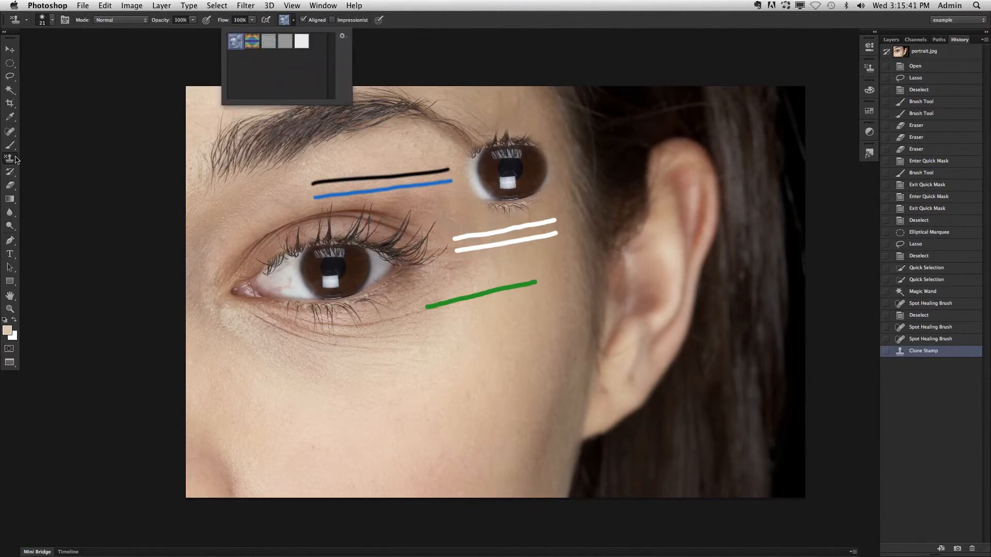
# Step: Select the Eraser briefly, and switch to the Gradient tool to show its preset gradients
pyautogui.click(9, 189)
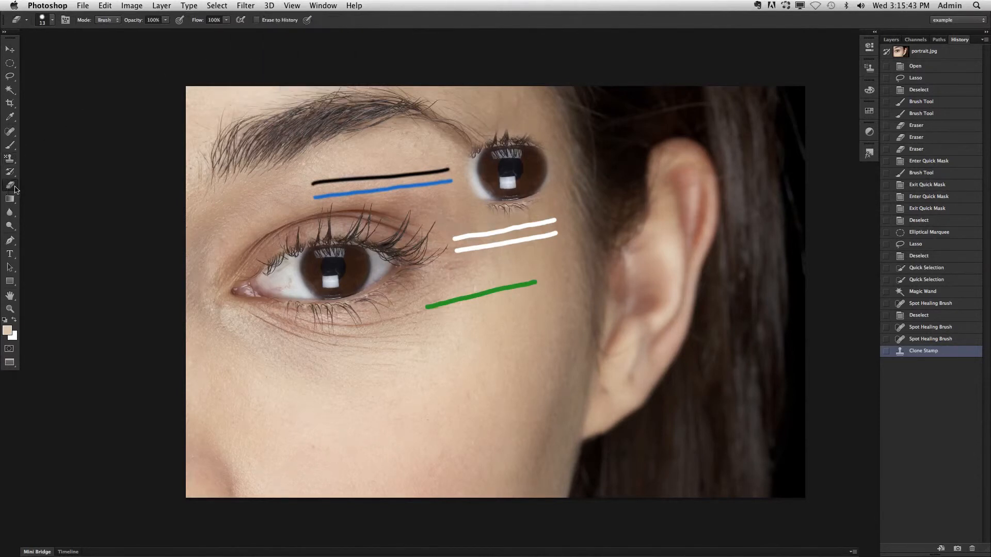
pyautogui.click(10, 200)
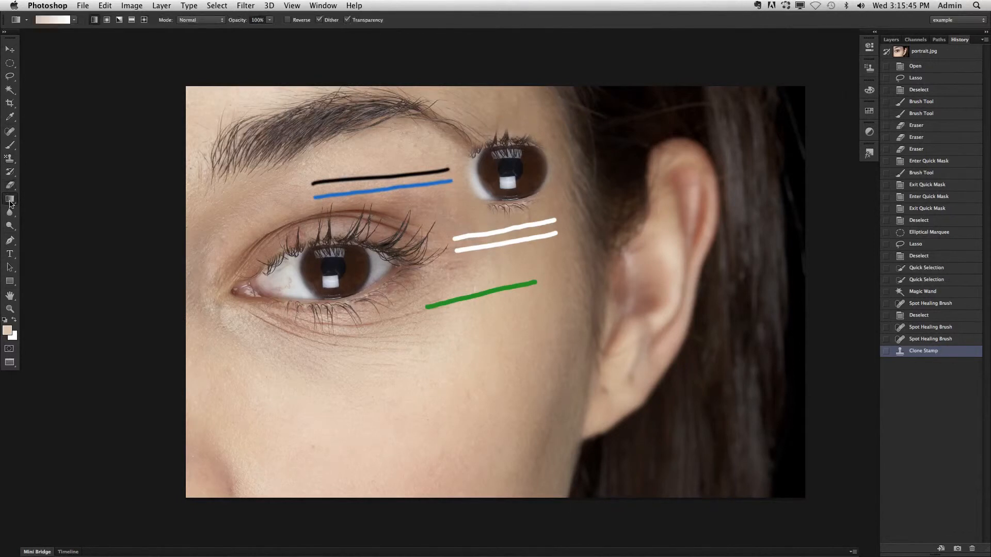
pyautogui.click(74, 20)
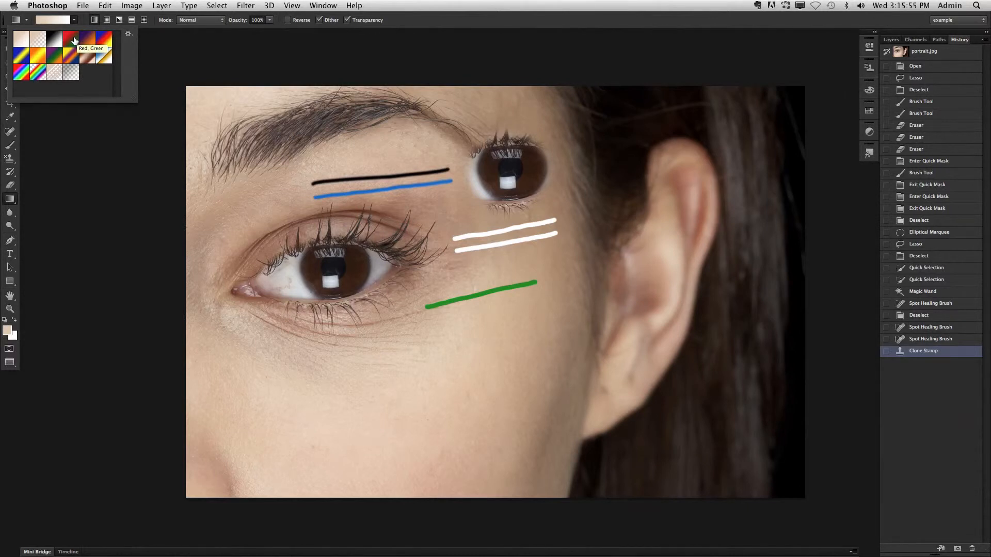
# Step: Switch to the Blur tool and show the Sharpen and Smudge tools grouped with it
pyautogui.click(9, 216)
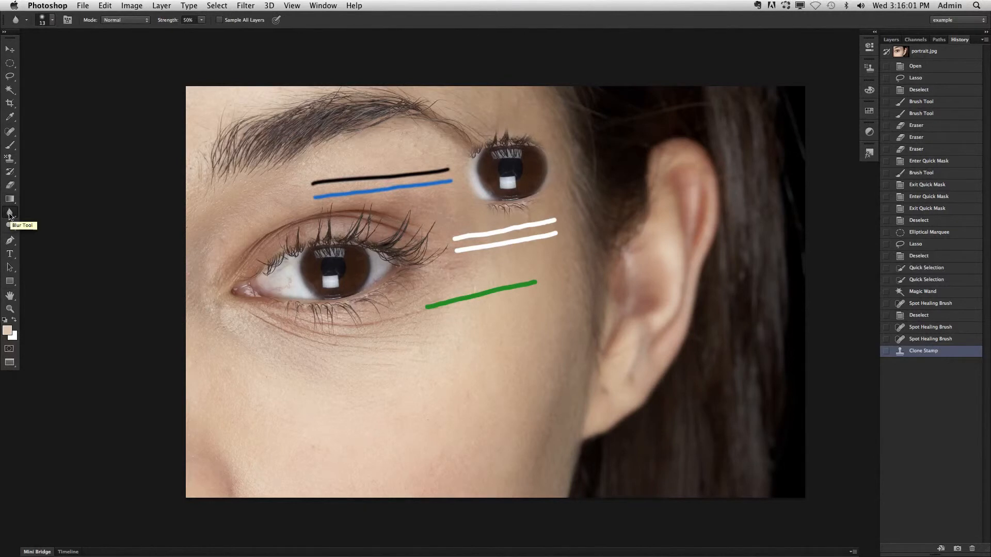
pyautogui.rightClick(10, 216)
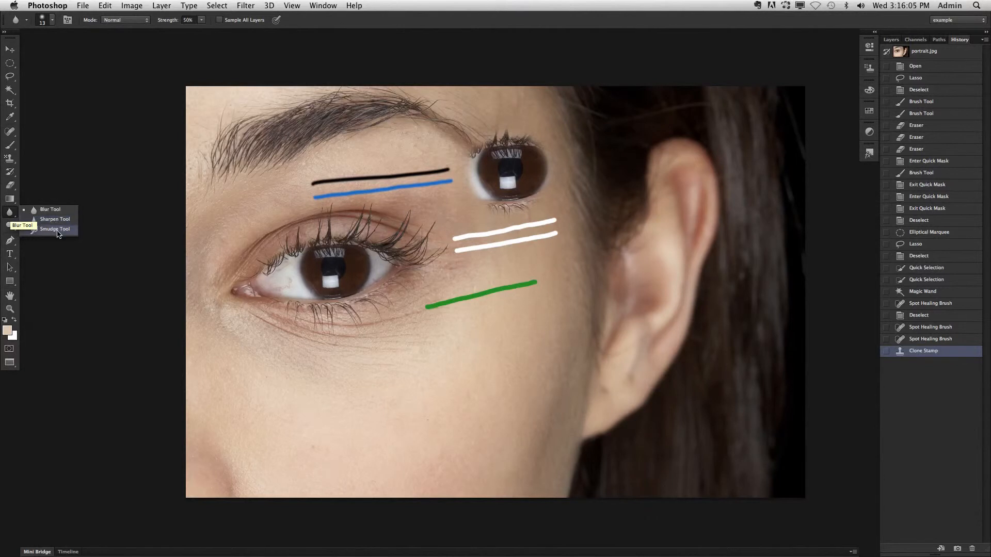
# Step: Lighten the skin between the eyebrow and the inner upper eyelid with several strokes of the Dodge tool
pyautogui.click(9, 227)
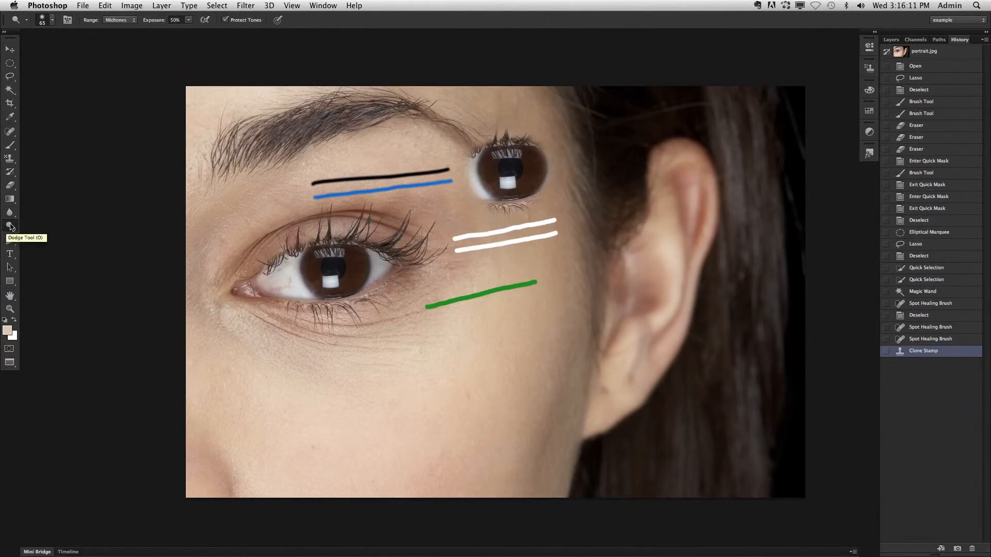
pyautogui.rightClick(9, 226)
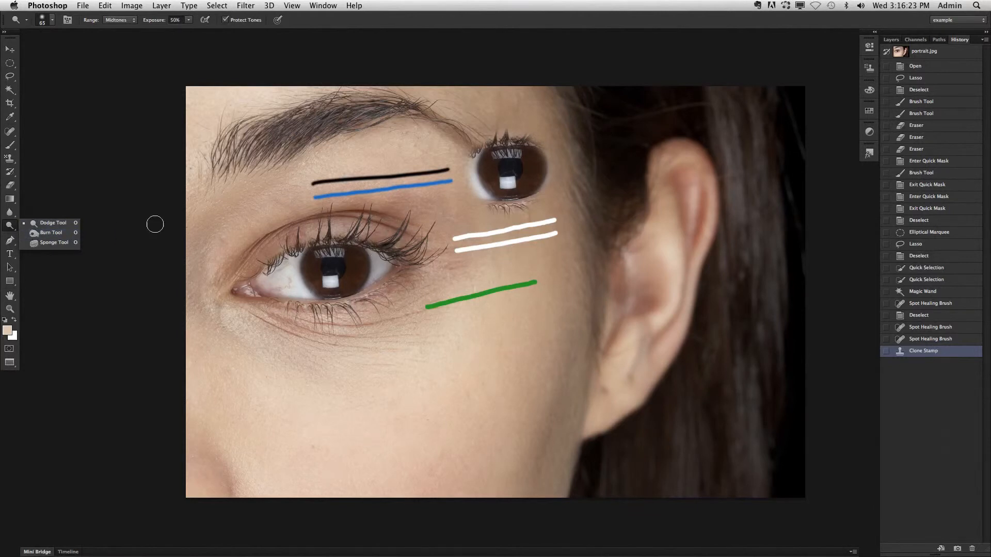
pyautogui.click(46, 226)
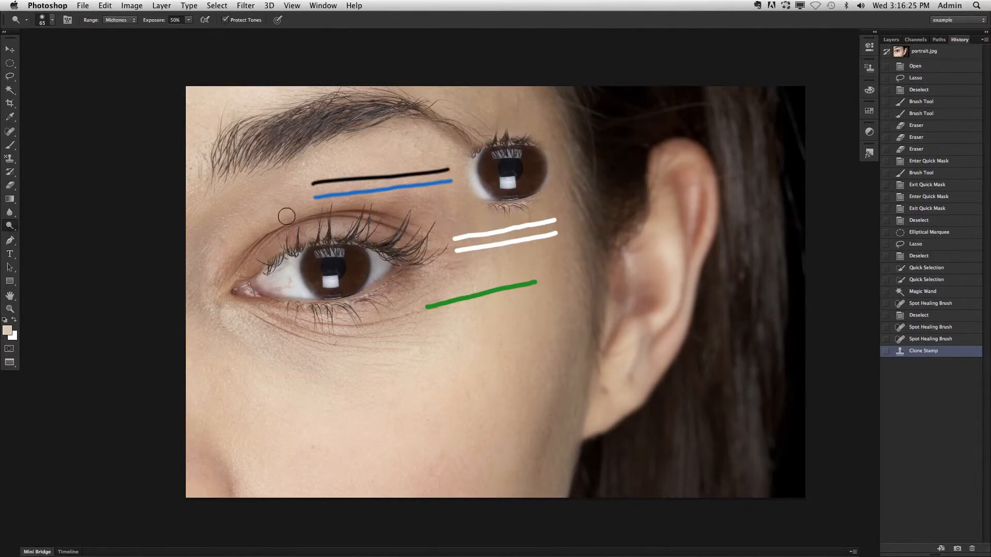
pyautogui.moveTo(263, 199)
pyautogui.mouseDown()
pyautogui.moveTo(240, 218)
pyautogui.moveTo(267, 191)
pyautogui.moveTo(233, 219)
pyautogui.moveTo(260, 186)
pyautogui.moveTo(218, 221)
pyautogui.moveTo(256, 186)
pyautogui.moveTo(209, 218)
pyautogui.mouseUp()
pyautogui.moveTo(241, 186)
pyautogui.mouseDown()
pyautogui.moveTo(307, 138)
pyautogui.moveTo(271, 154)
pyautogui.moveTo(303, 123)
pyautogui.mouseUp()
pyautogui.moveTo(251, 152)
pyautogui.mouseDown()
pyautogui.moveTo(294, 124)
pyautogui.moveTo(277, 136)
pyautogui.moveTo(319, 120)
pyautogui.moveTo(301, 127)
pyautogui.moveTo(338, 133)
pyautogui.moveTo(293, 145)
pyautogui.moveTo(349, 113)
pyautogui.mouseUp()
# Step: Darken the skin above the outer upper eyelid, just below the blue line, with the Burn tool
pyautogui.moveTo(10, 225); pyautogui.dragTo(36, 238)
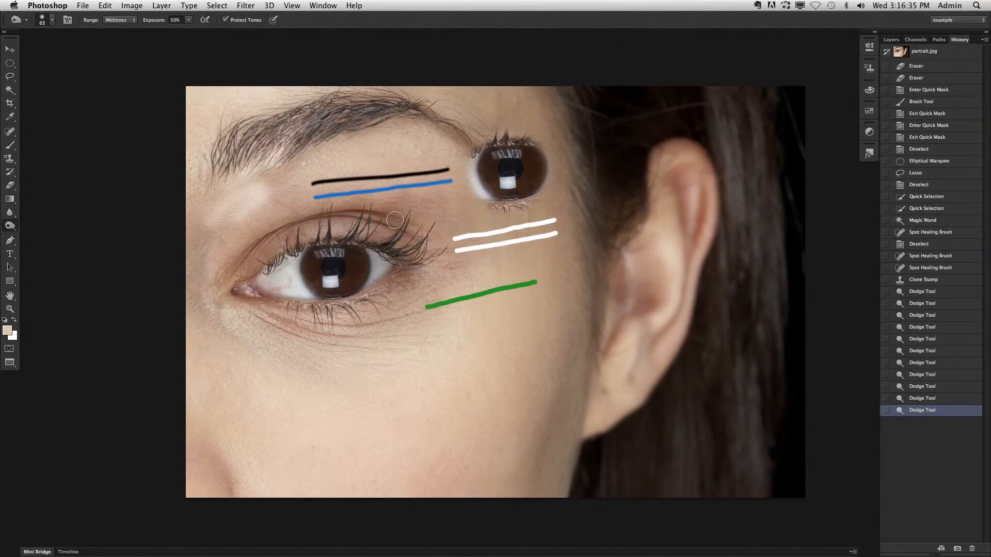
pyautogui.moveTo(438, 214); pyautogui.dragTo(374, 204)
pyautogui.moveTo(438, 192)
pyautogui.mouseDown()
pyautogui.moveTo(366, 204)
pyautogui.moveTo(442, 190)
pyautogui.mouseUp()
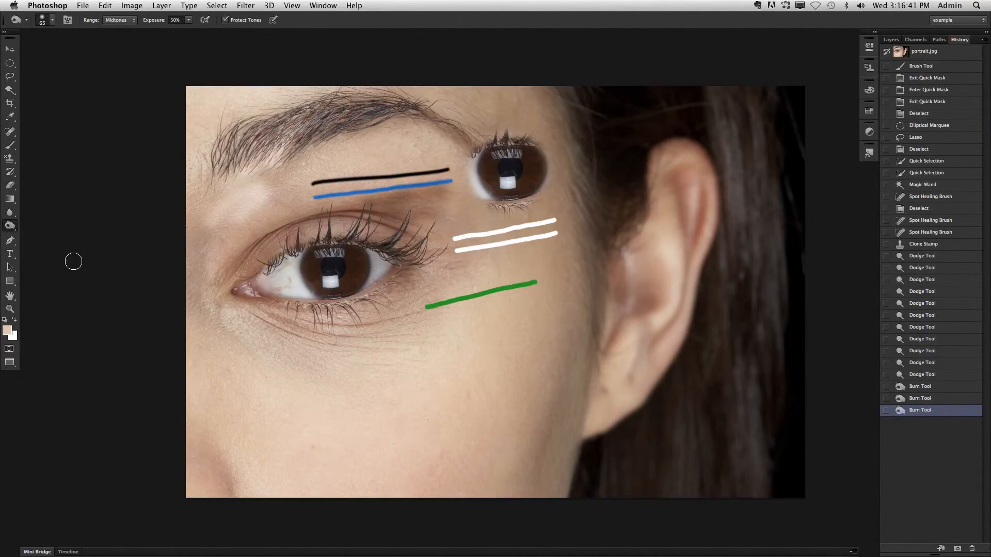
# Step: Switch to the Pen tool and show the freeform, anchor point and convert point variants grouped with it
pyautogui.click(11, 242)
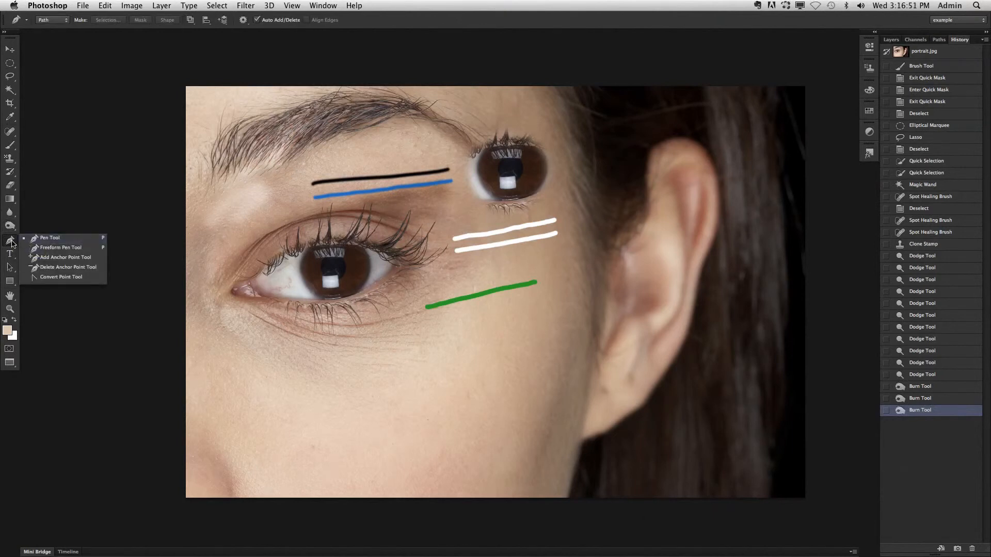
pyautogui.click(13, 270)
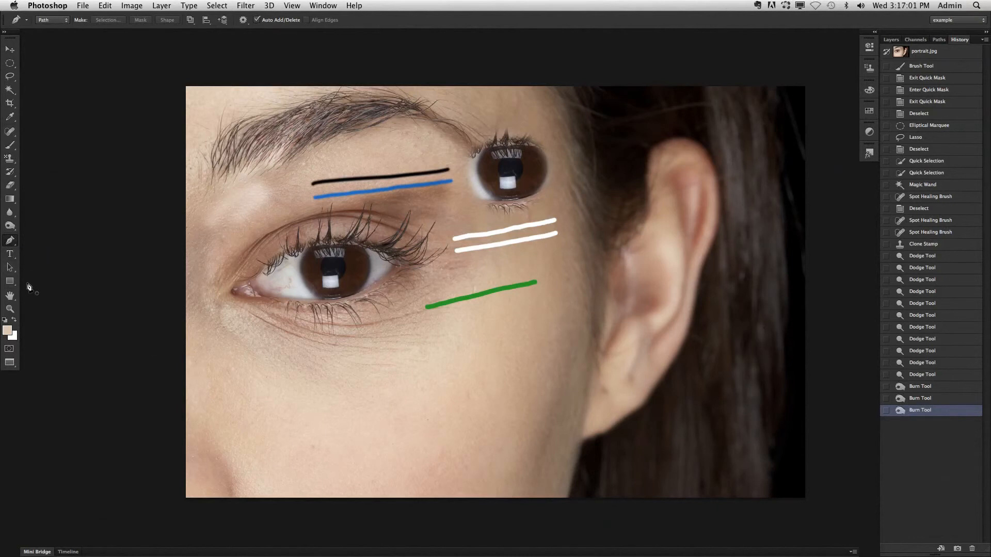
# Step: Switch to the Horizontal Type tool and show the document's layers in place of its history
pyautogui.click(14, 257)
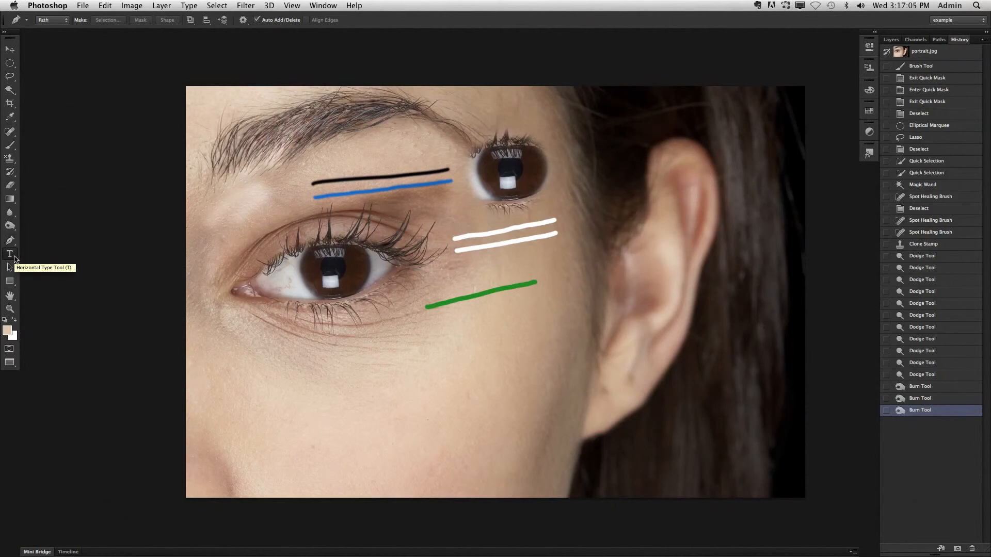
pyautogui.click(9, 256)
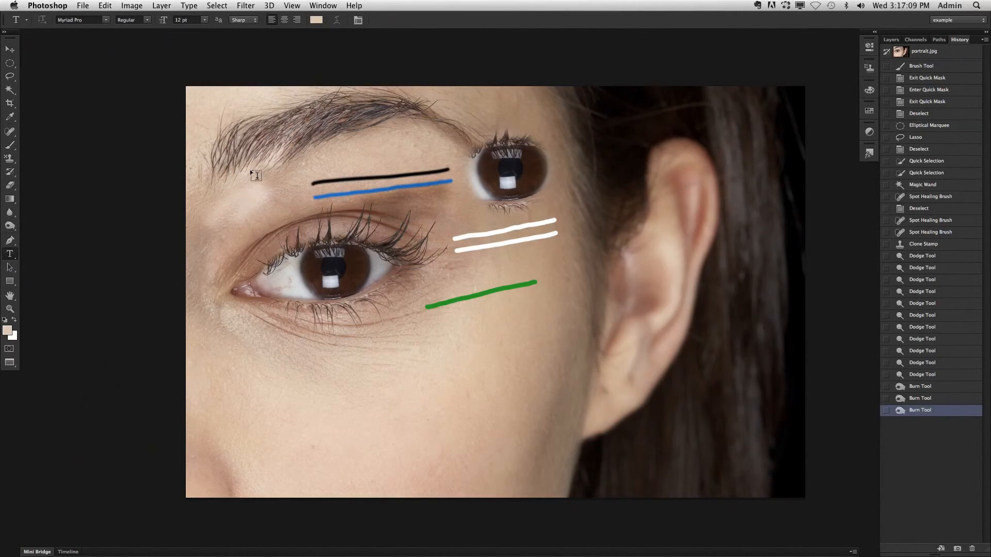
pyautogui.click(891, 40)
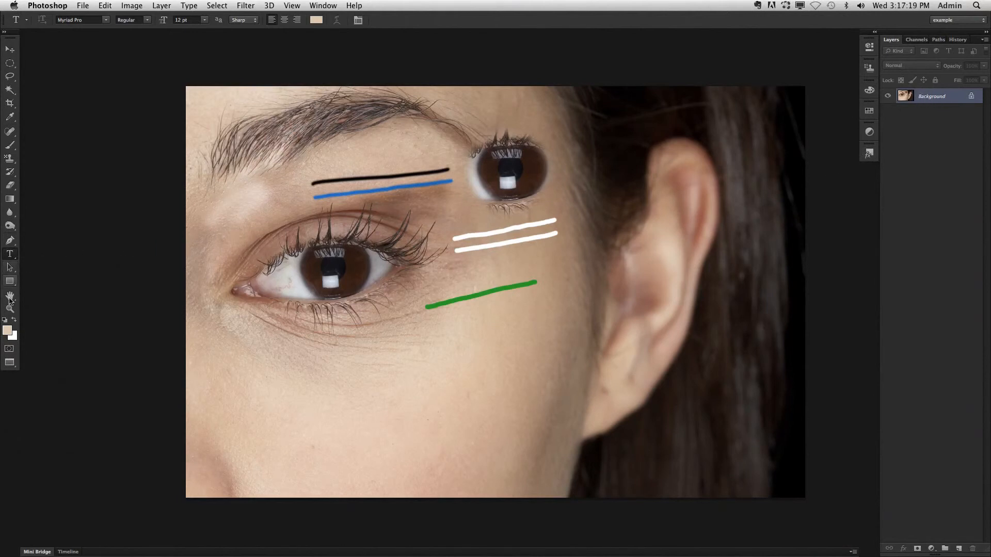
# Step: Switch from the Rectangle tool to the Custom Shape tool and view its preset shapes
pyautogui.click(11, 281)
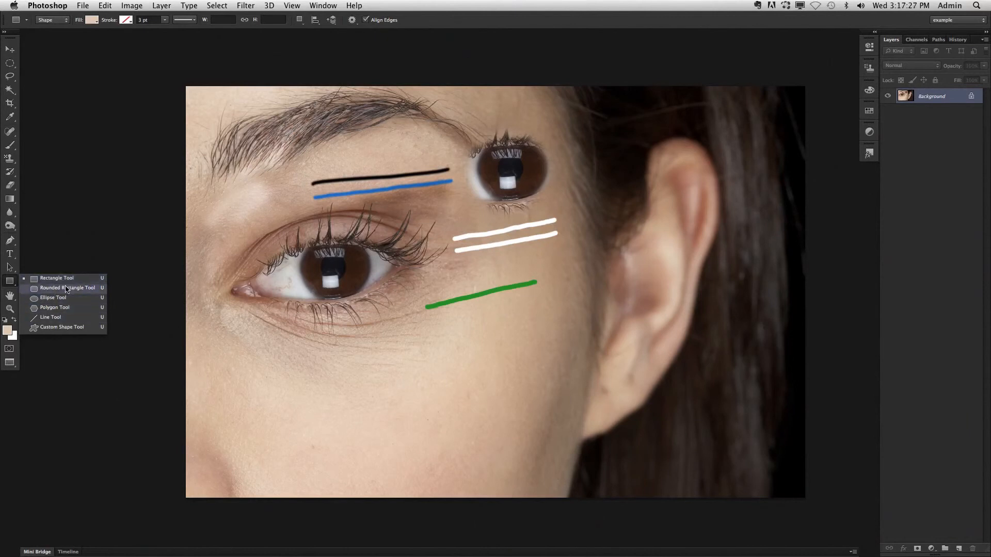
pyautogui.click(66, 328)
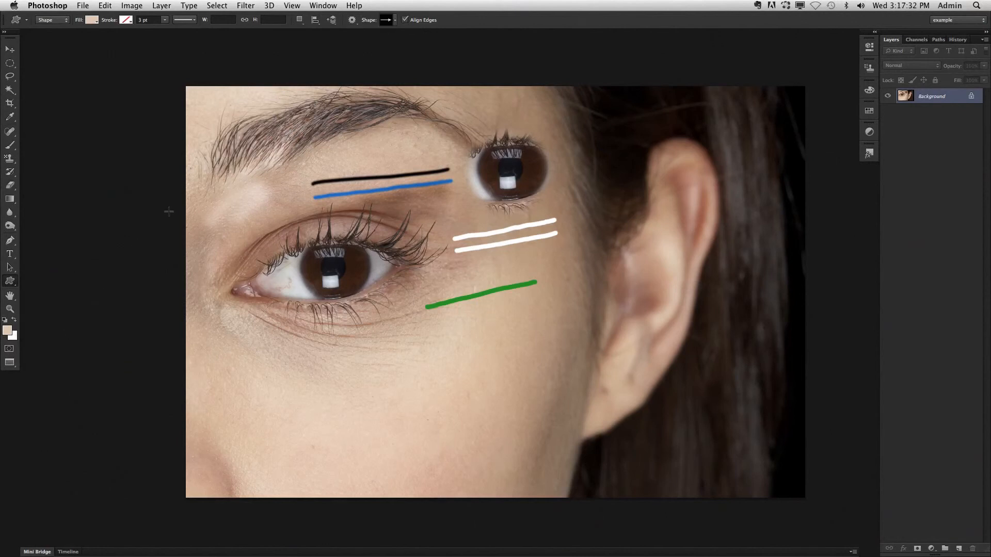
pyautogui.click(395, 21)
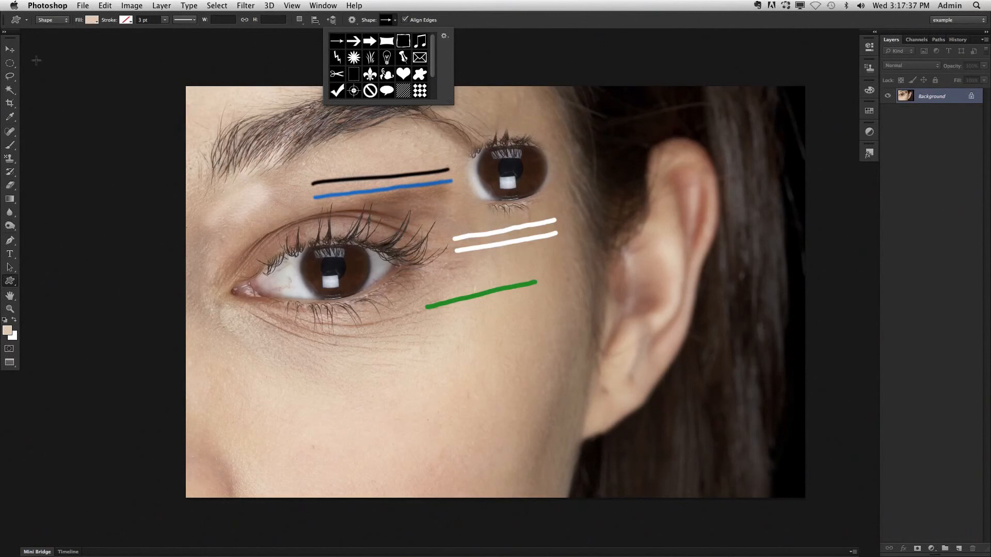
pyautogui.click(12, 284)
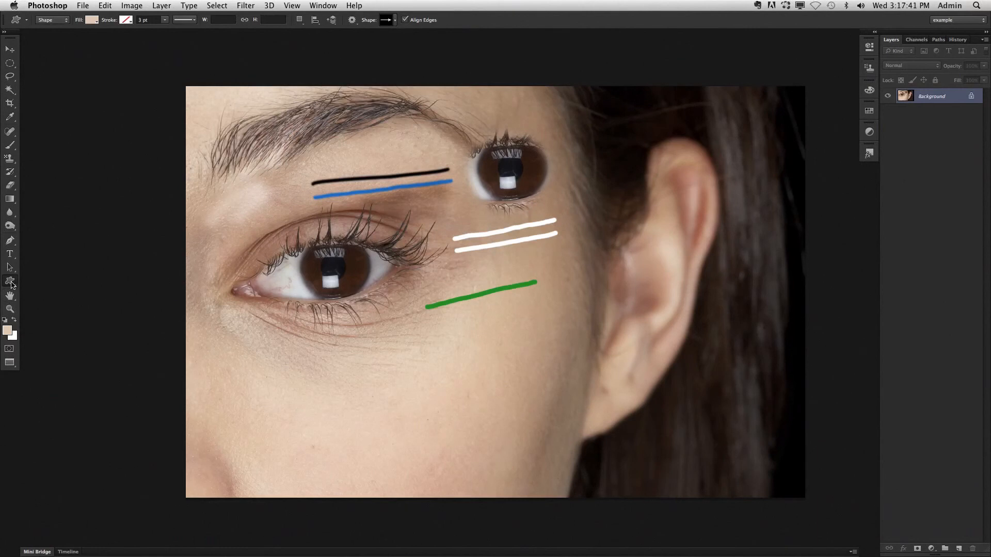